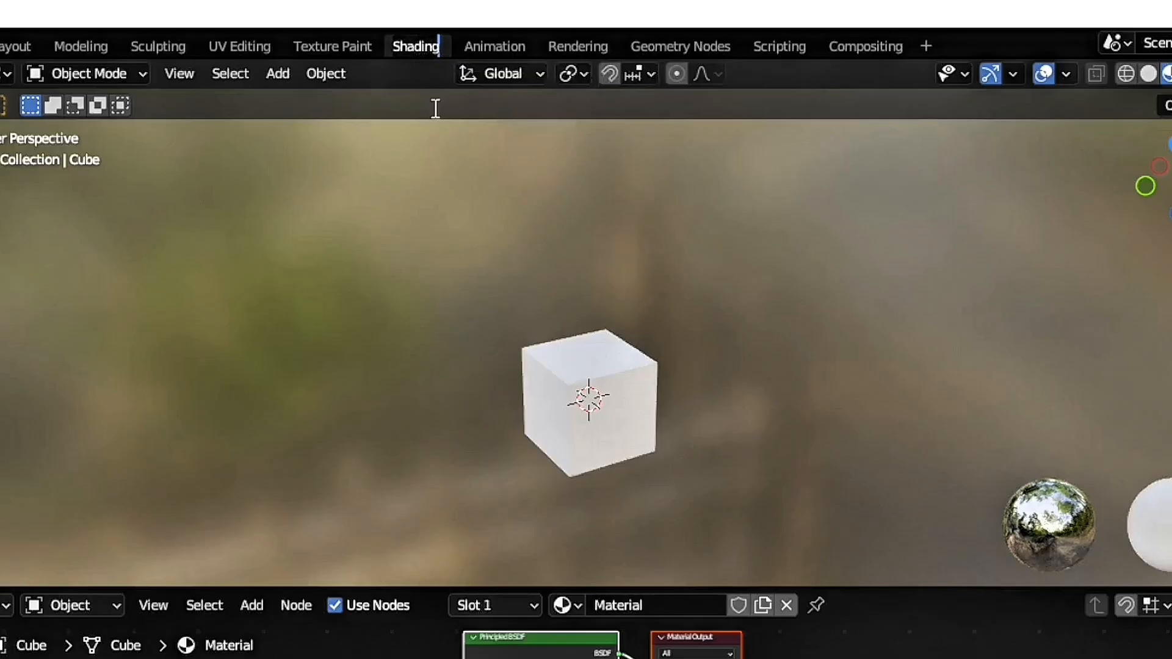
Step: Rename the Shading workspace to Shader and change its name back to Shading
key(ctrl+BackSpace)
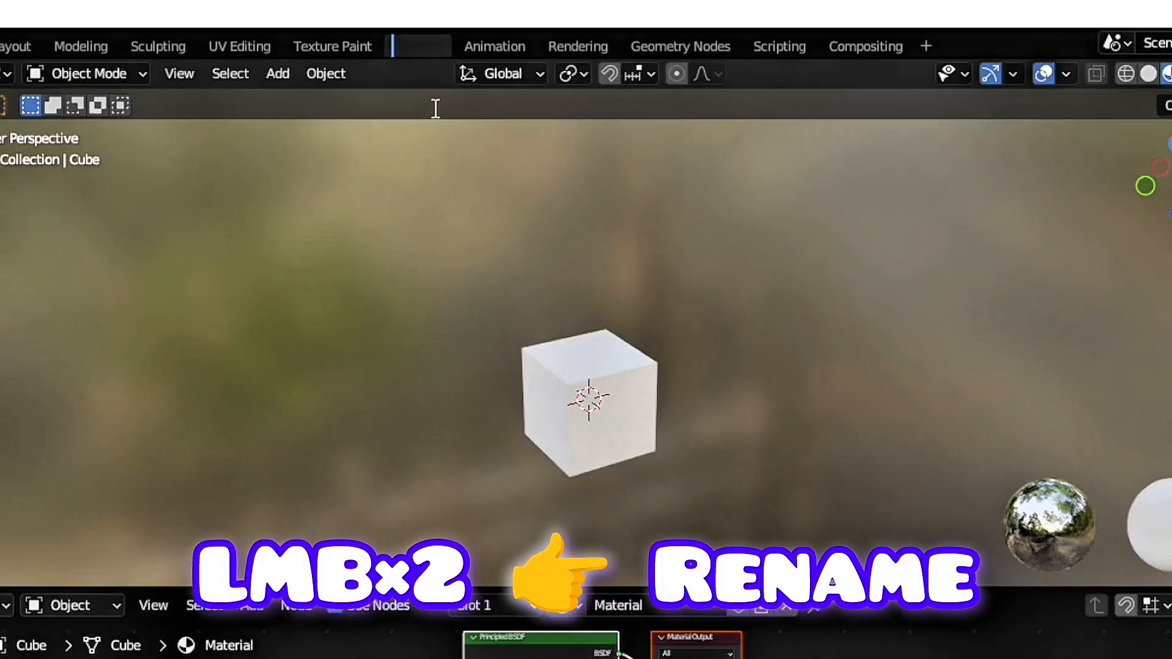
text(Shade)
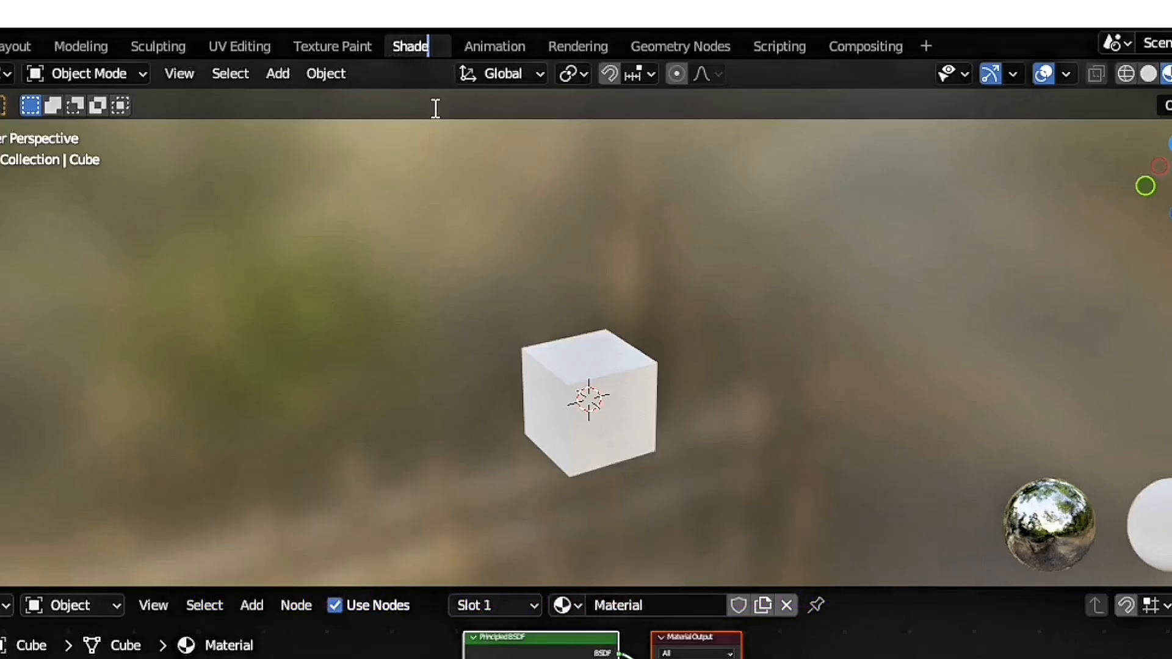
text(r)
key(BackSpace)
key(BackSpace)
text(ing)
key(Return)
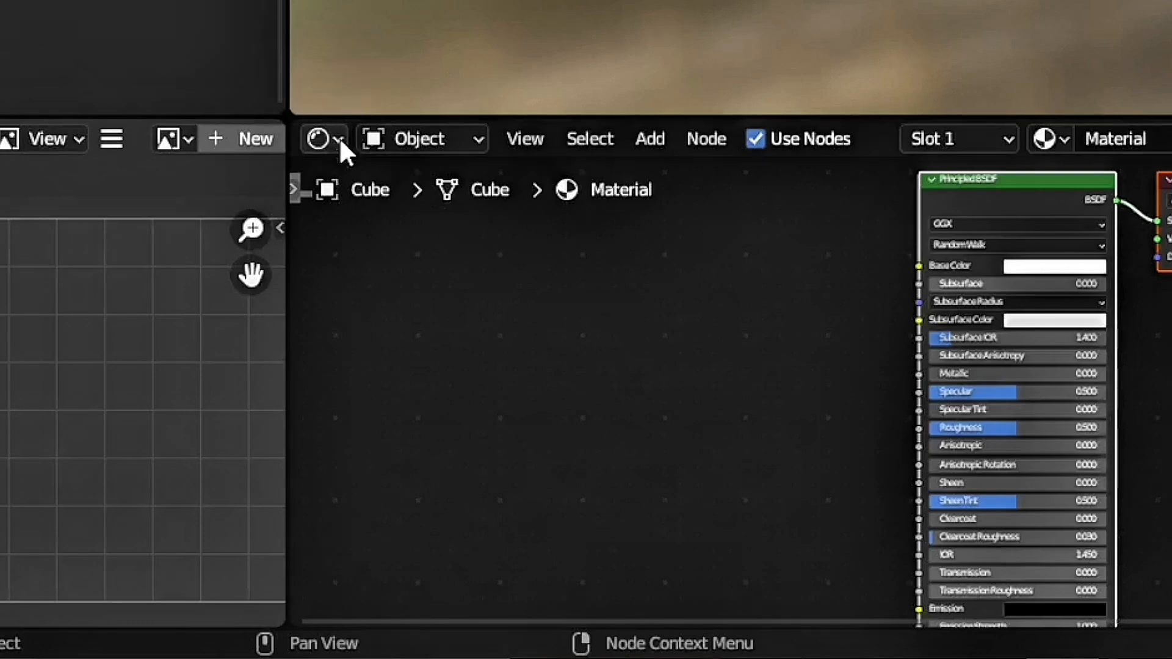
Step: Switch the node area to a 3D Viewport, orbit around the cube, and return the area to the Shader Editor
click(299, 161)
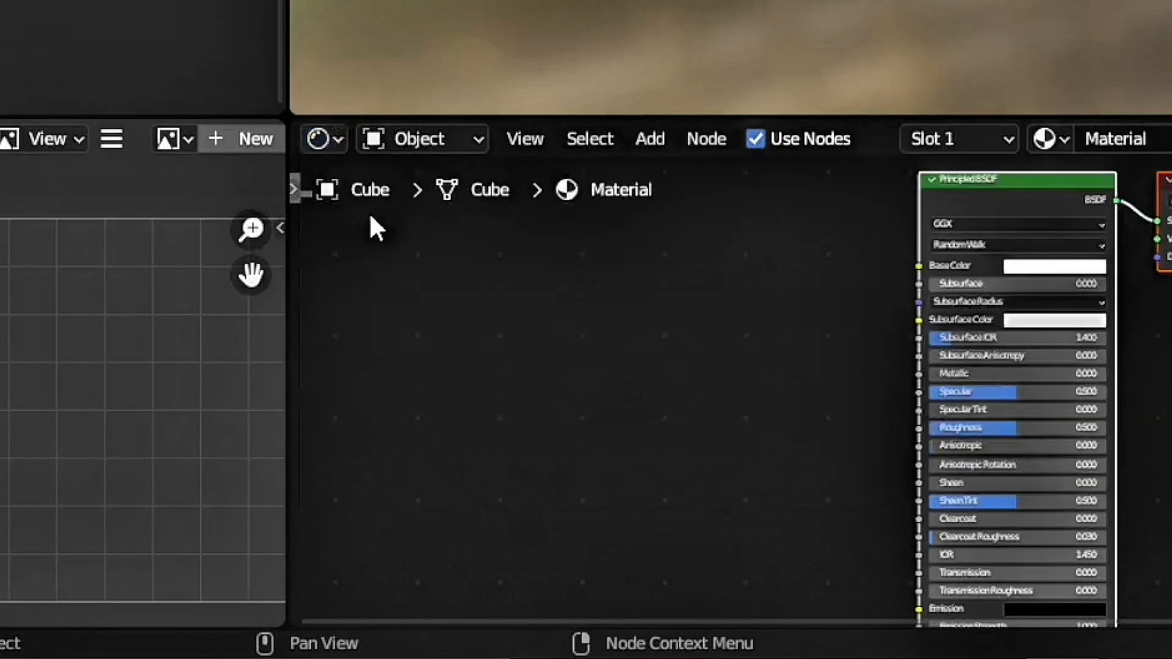
click(327, 138)
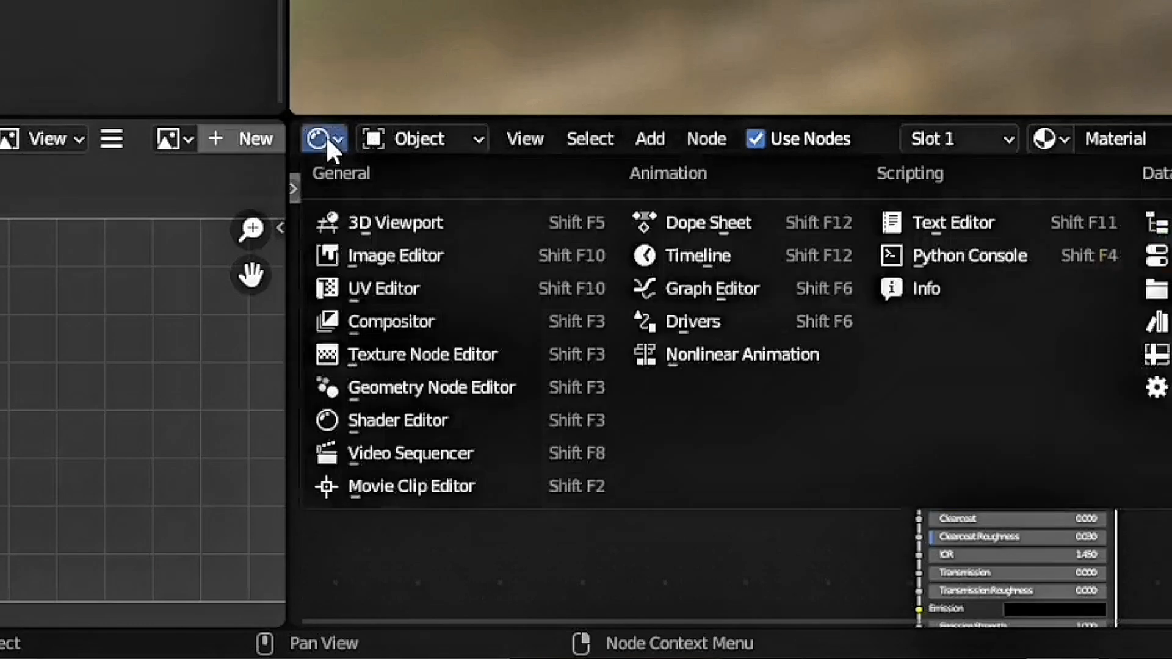
click(368, 223)
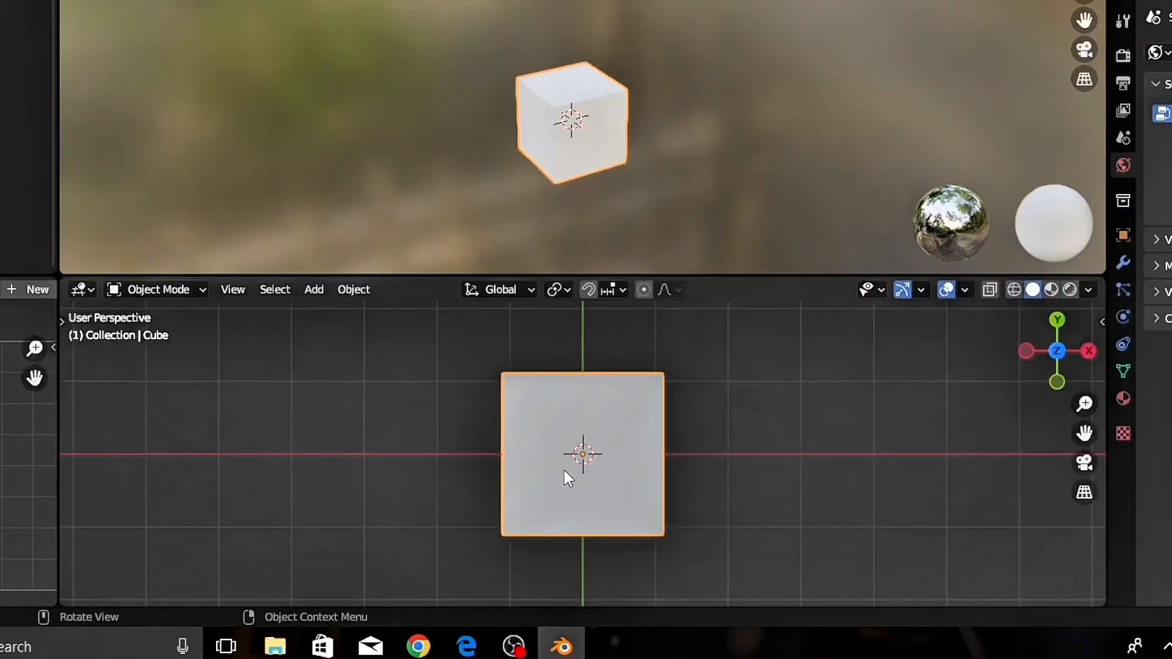
drag(110, 348, 500, 518)
middle_drag(499, 518, 885, 334)
click(83, 289)
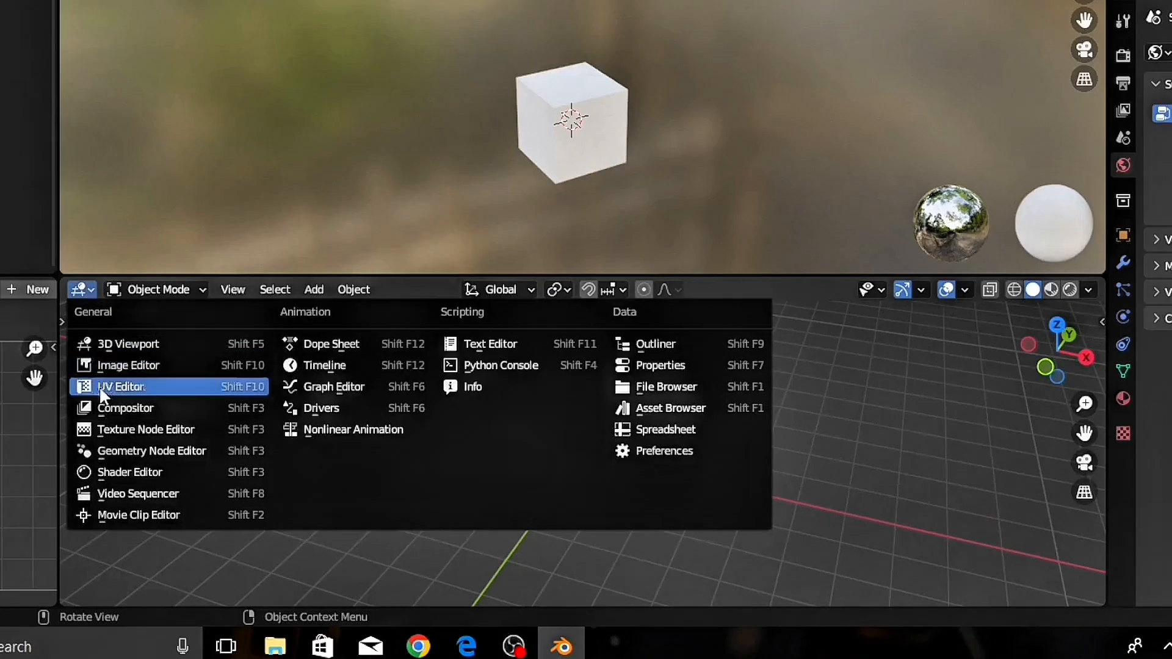
click(131, 472)
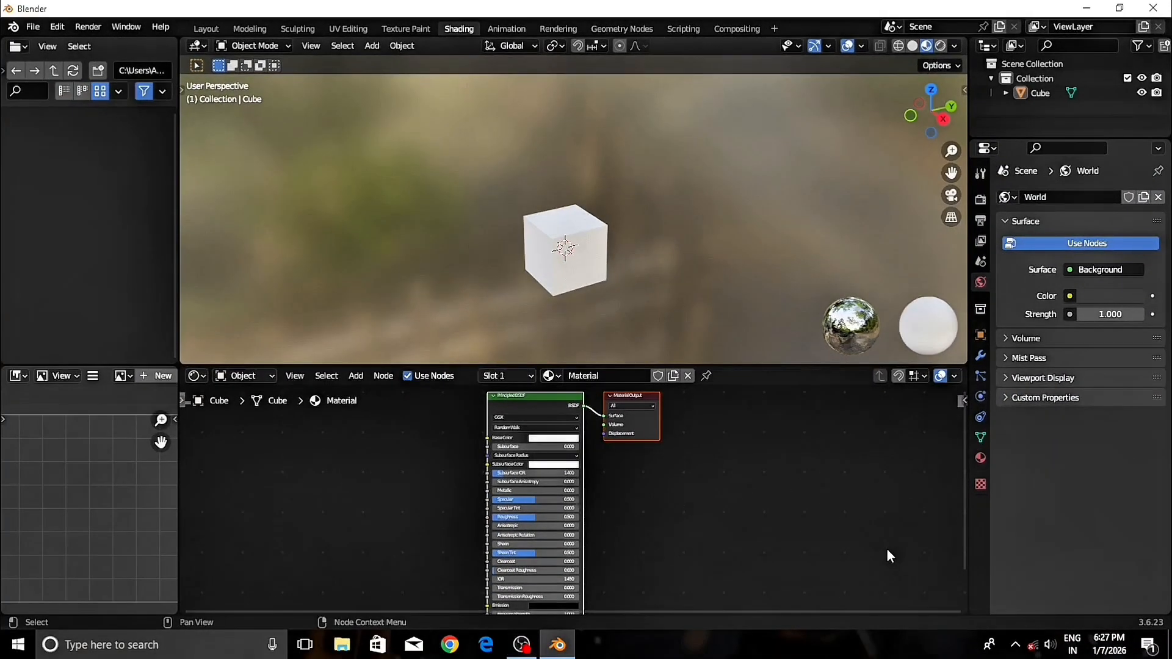
Step: Move the Principled BSDF node slightly up and left, and place the Material Output node lower and farther from it
scroll(742, 408, up, 5)
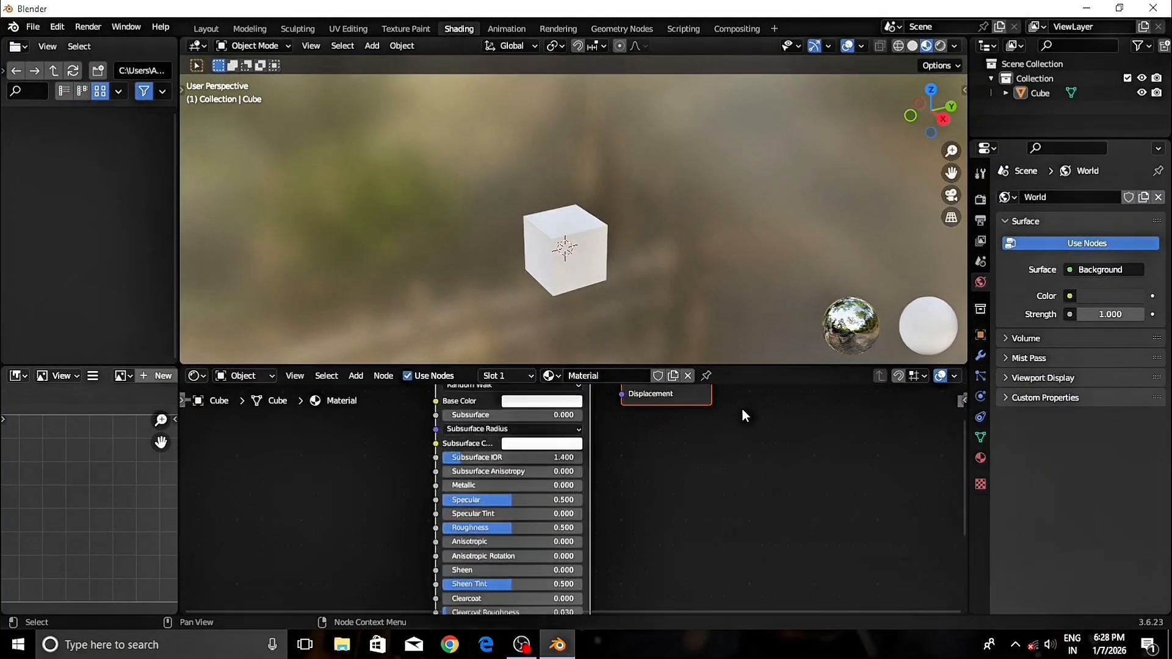
drag(743, 409, 746, 470)
scroll(750, 464, down, 4)
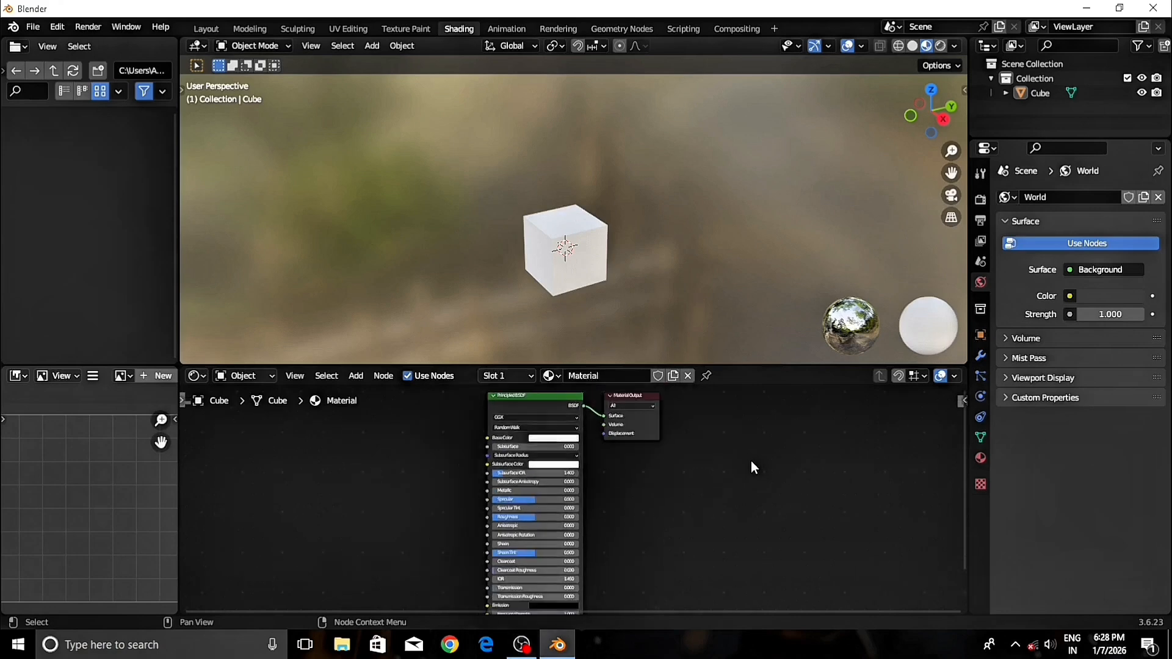
key(Home)
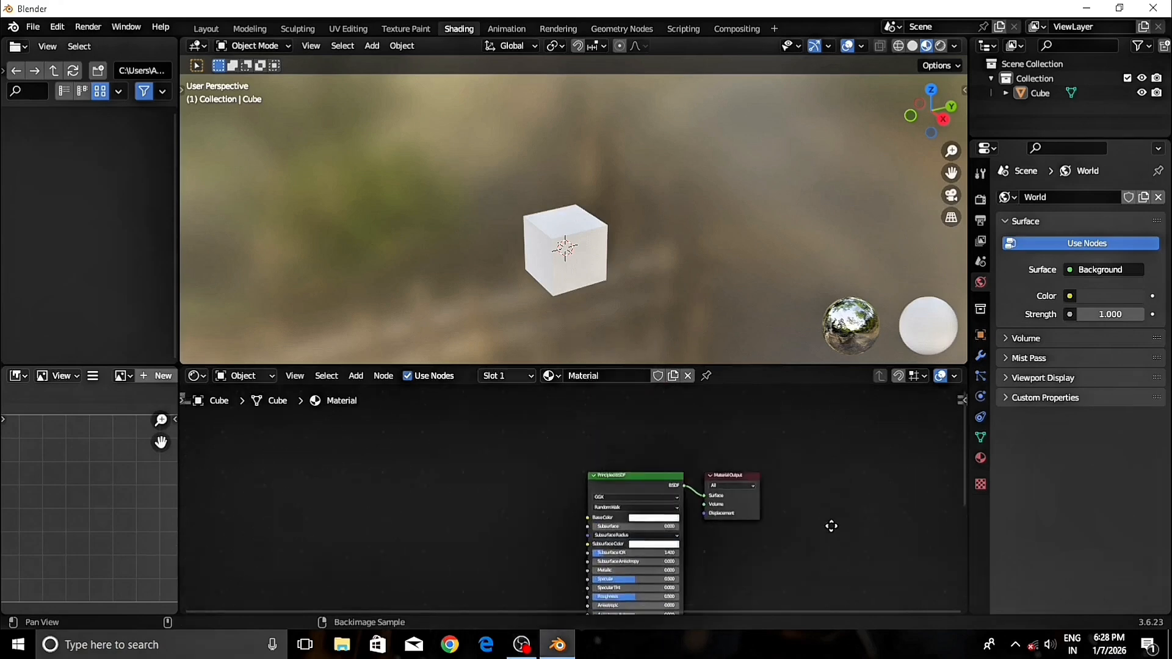
shift+scroll(828, 489, down, 2)
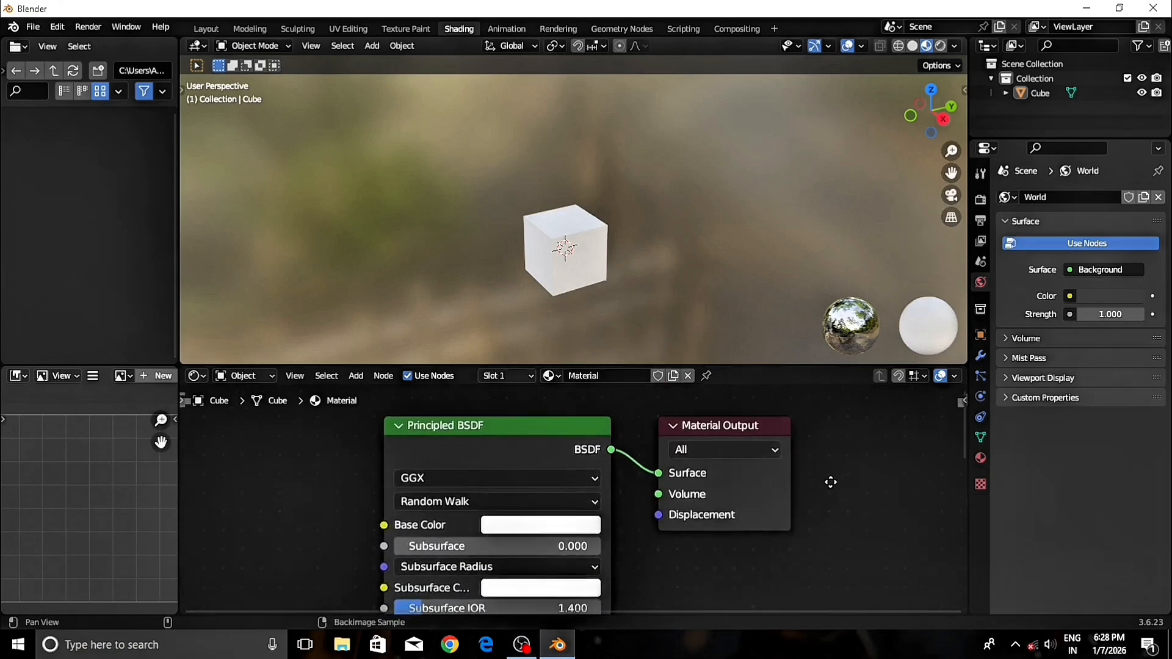
mouse_move(825, 486)
middle_down()
mouse_move(775, 515)
mouse_move(829, 479)
middle_up()
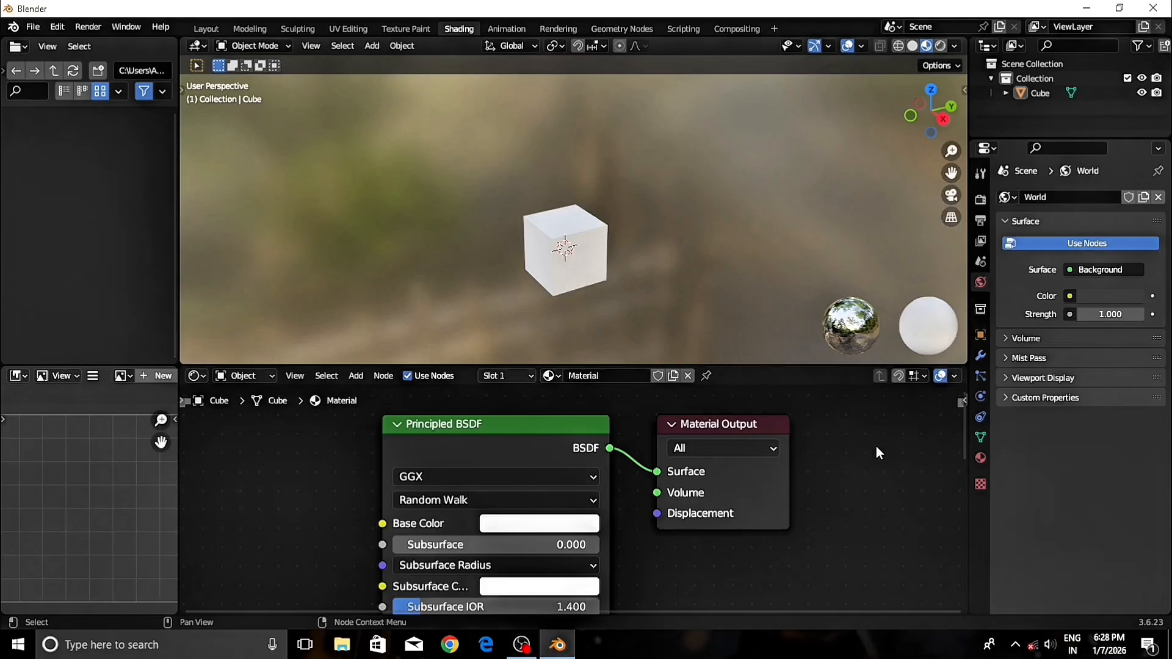
click(521, 430)
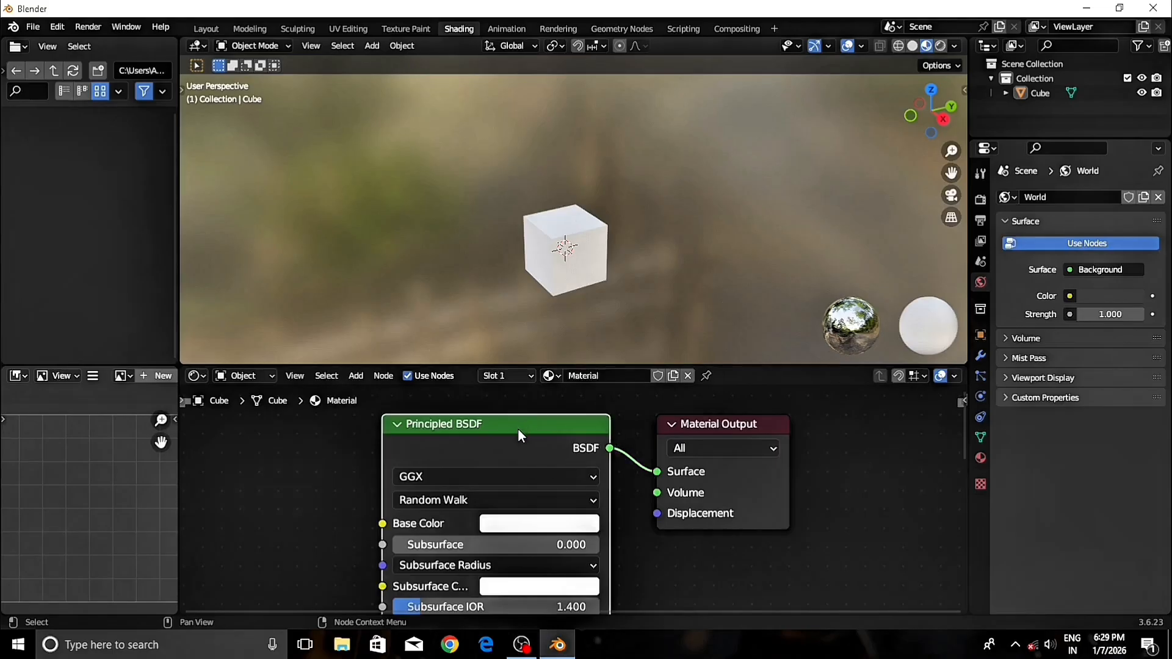
drag(507, 424, 479, 414)
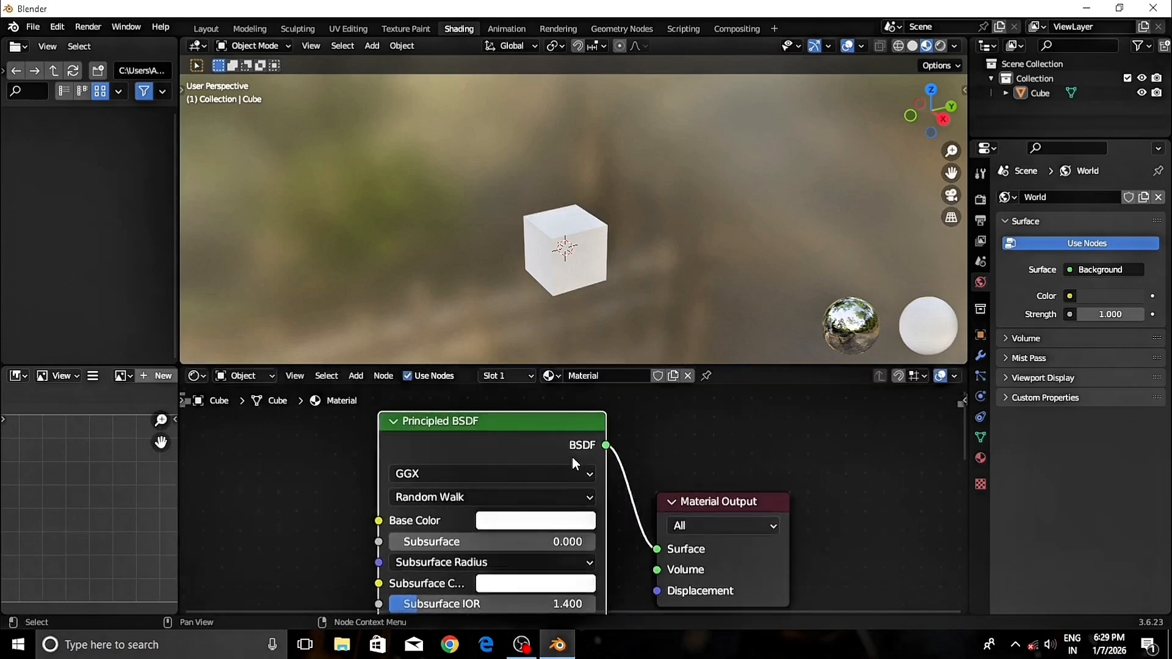
drag(711, 499, 733, 459)
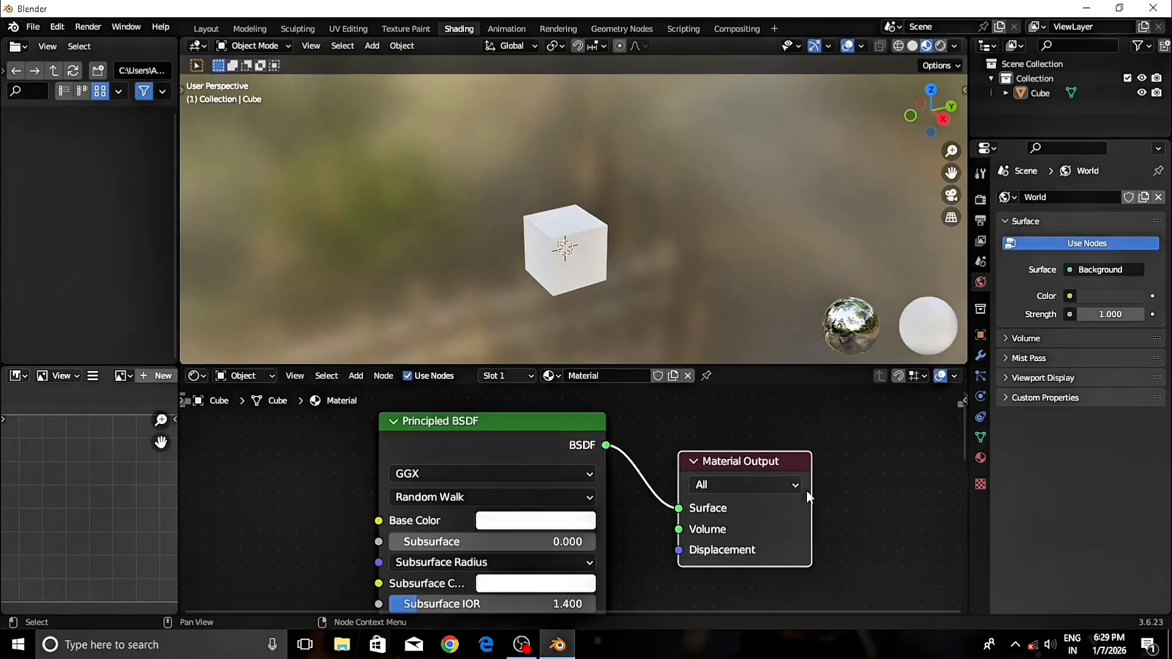
scroll(485, 474, up, 1)
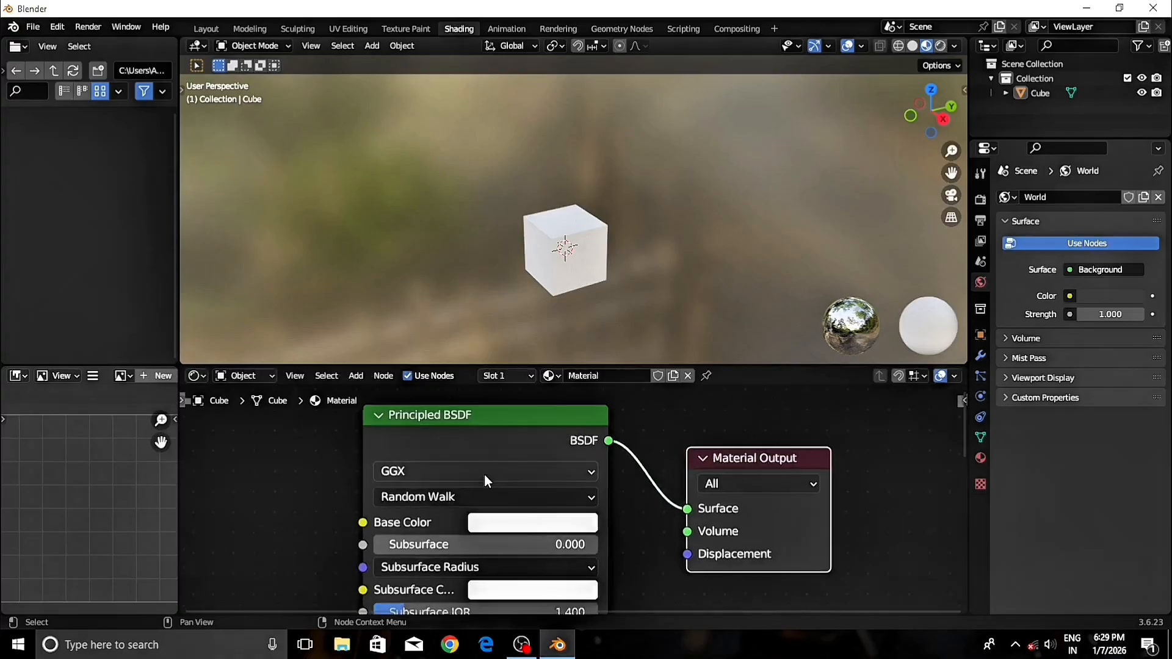
scroll(484, 474, down, 1)
drag(357, 496, 394, 602)
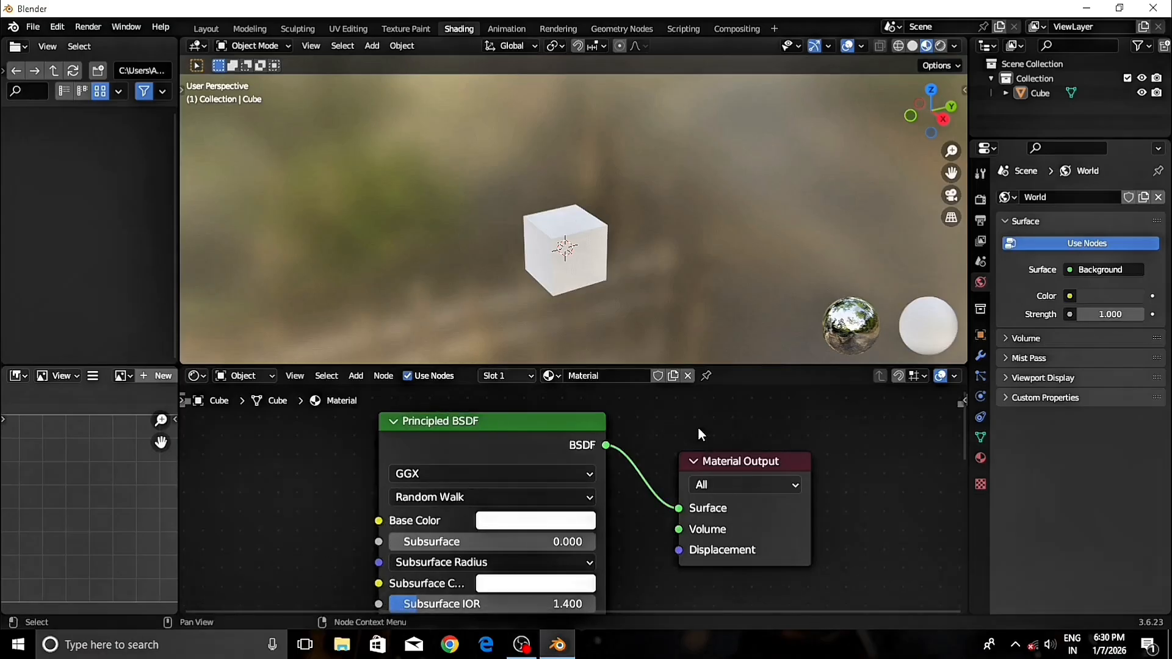
drag(661, 405, 616, 506)
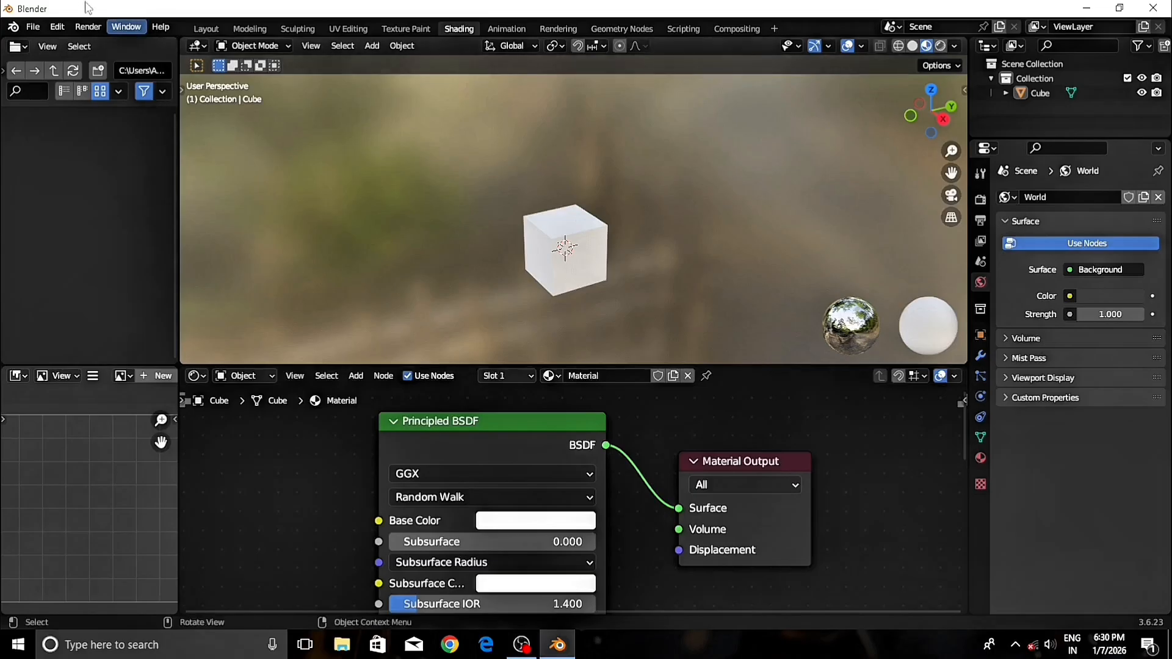
Step: Examine the Noodle Curving setting in the Node Editor section of the theme preferences, and close the preferences
click(59, 27)
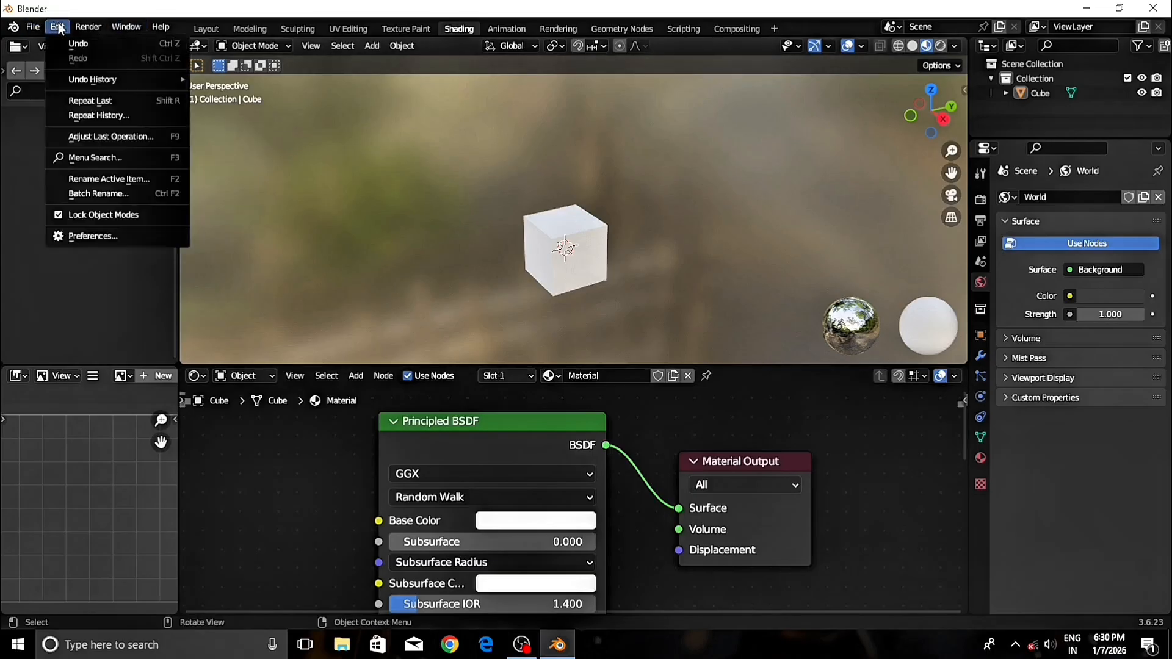
click(70, 237)
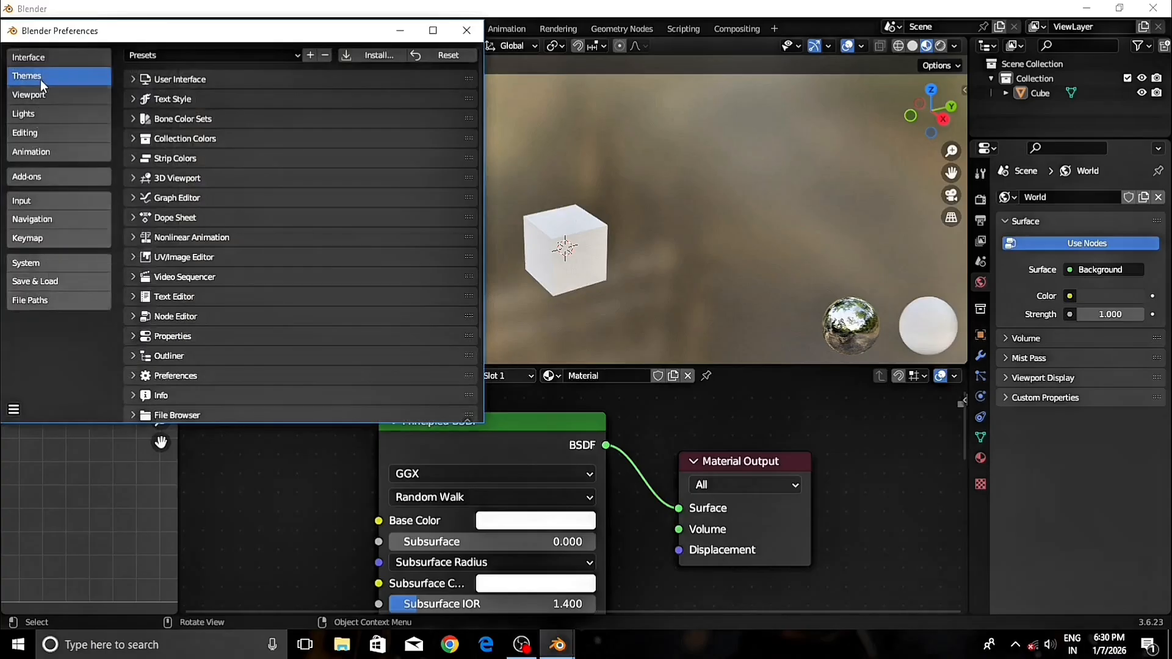
scroll(308, 205, down, 2)
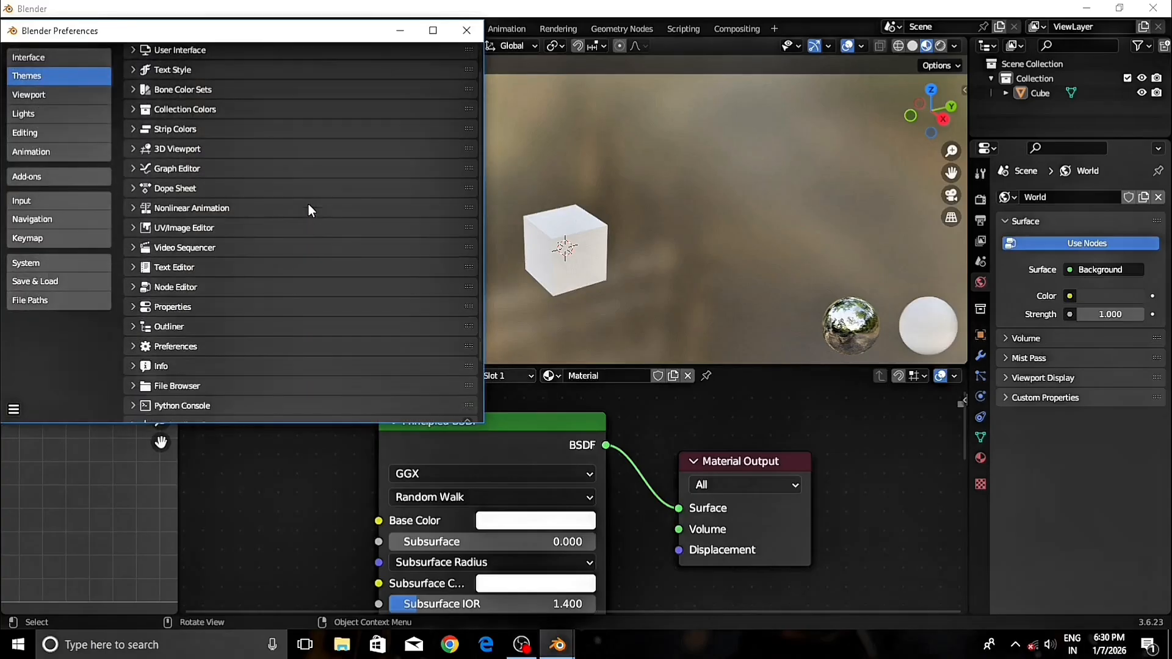
scroll(266, 188, up, 2)
click(204, 317)
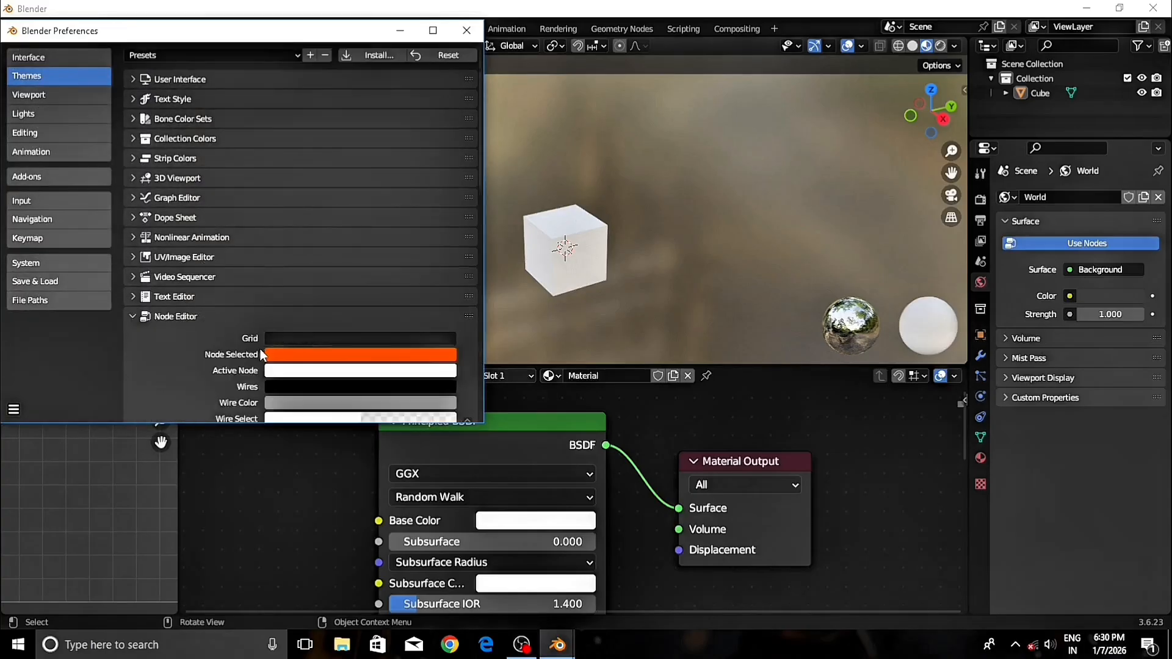
scroll(182, 311, down, 10)
scroll(207, 266, down, 8)
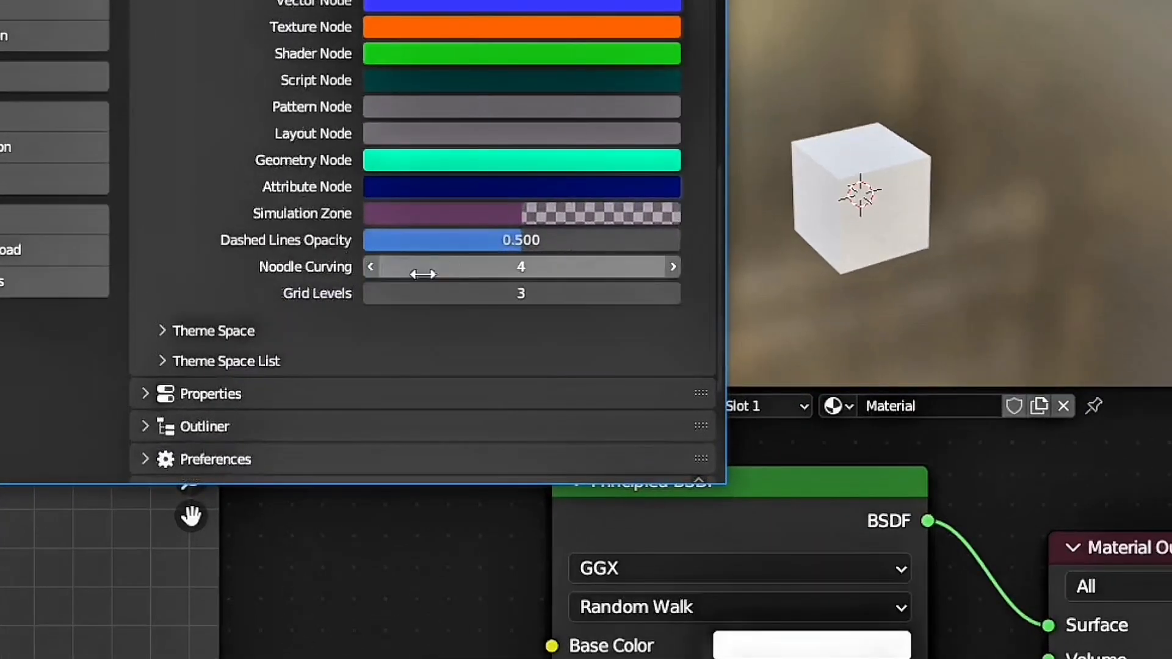
mouse_move(388, 281)
mouse_down()
mouse_move(351, 267)
mouse_move(439, 267)
mouse_move(351, 267)
mouse_move(387, 267)
mouse_up()
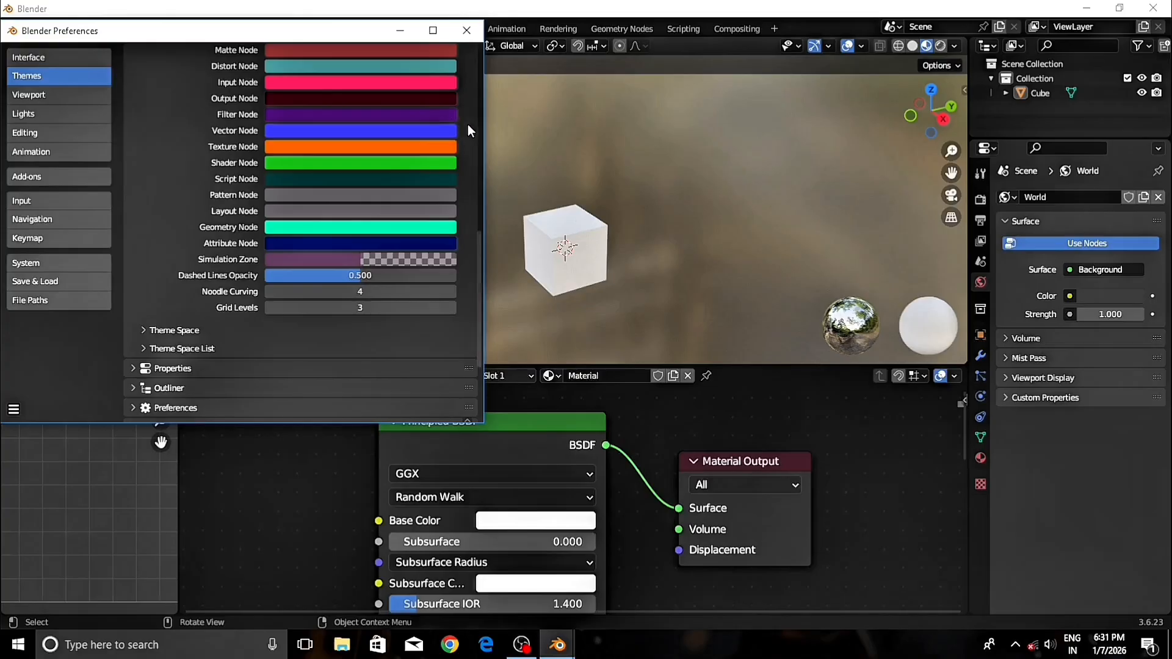
click(466, 30)
Step: Detach the Surface link and connect the Principled BSDF output to the Surface, Volume and Displacement inputs of Material Output
drag(678, 508, 653, 503)
drag(606, 445, 614, 451)
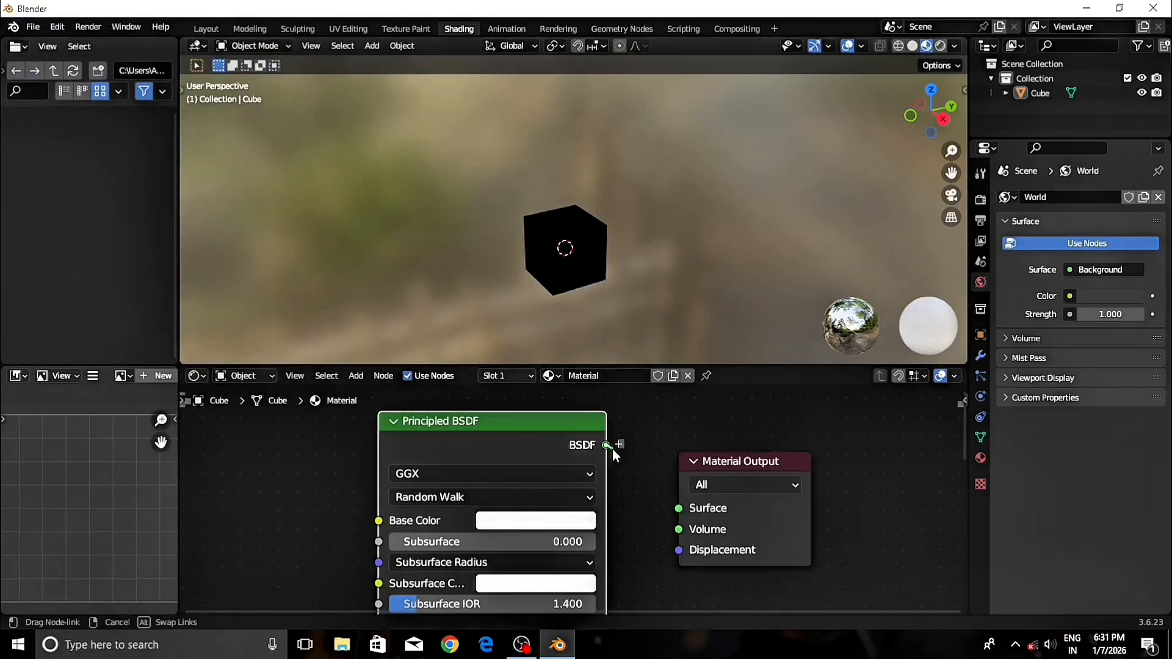
drag(668, 551, 672, 553)
drag(606, 445, 680, 509)
drag(606, 445, 664, 519)
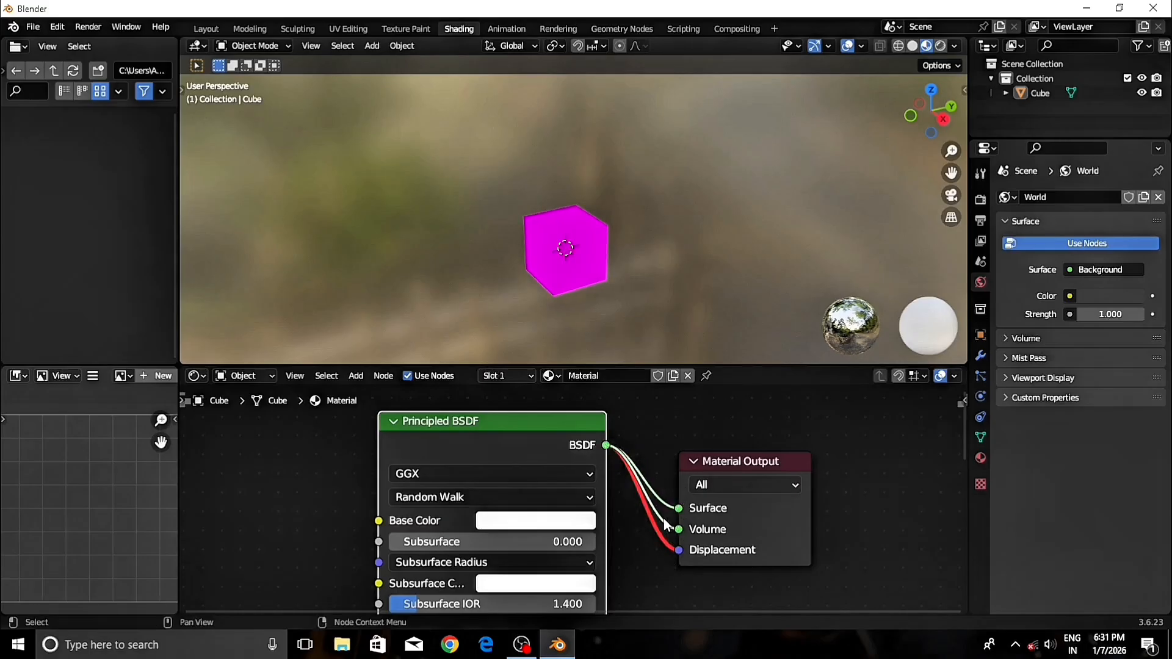
right_click(657, 502)
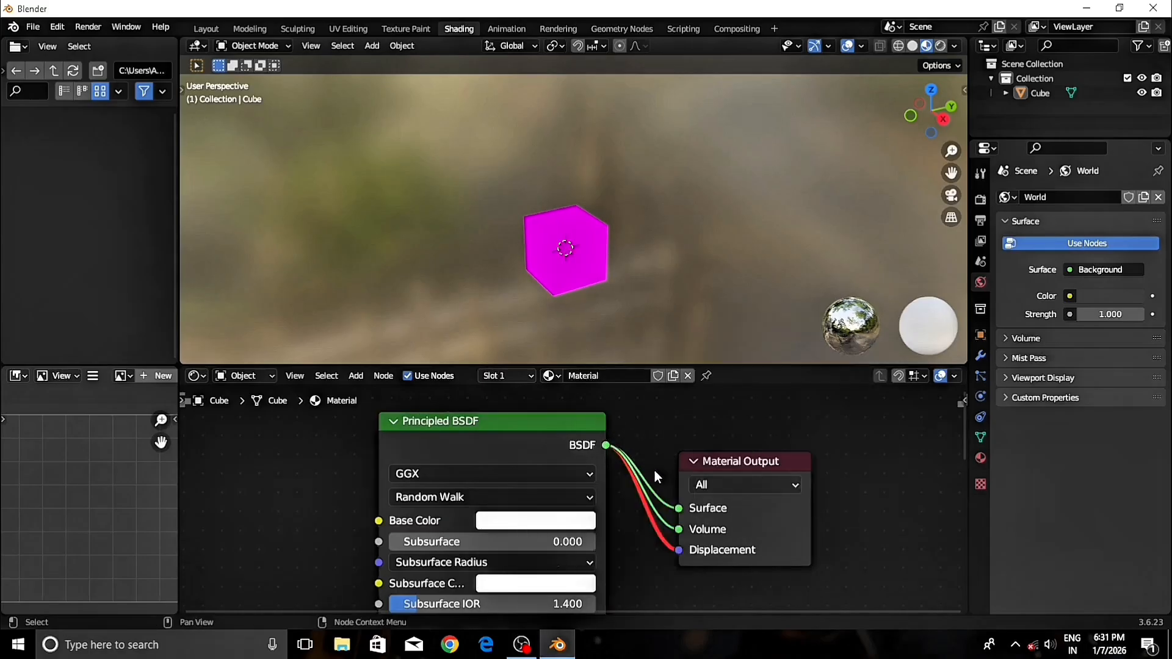
Step: Remove all links between Principled BSDF and Material Output, cutting the Displacement link with the link-cutting tool
drag(680, 509, 678, 550)
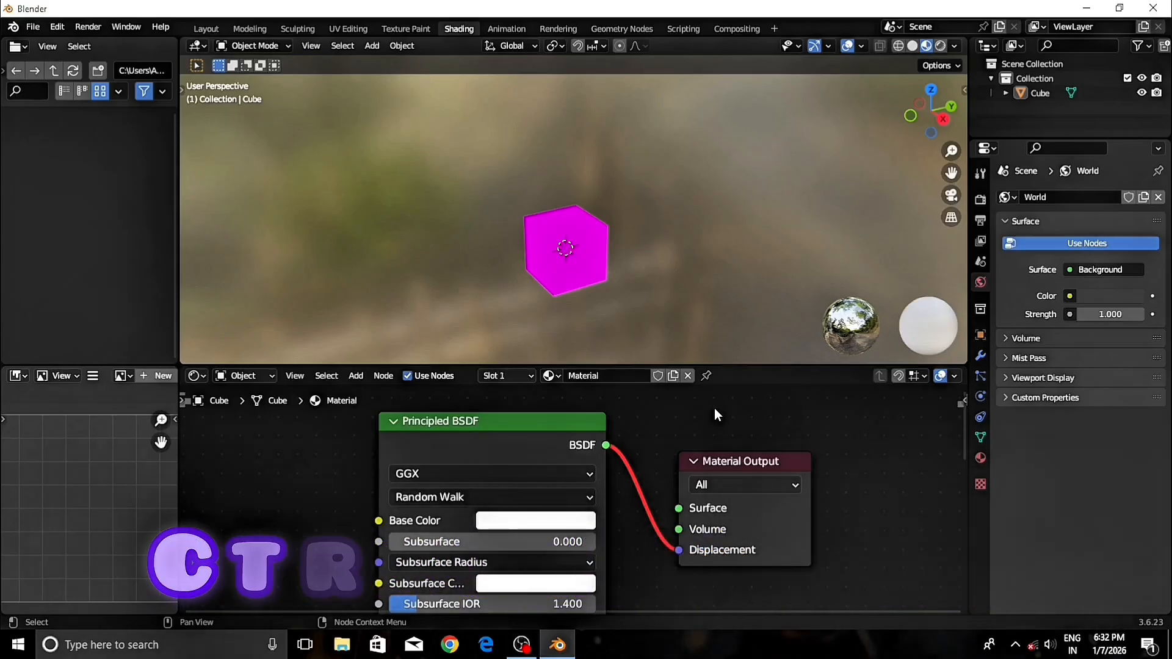
mouse_move(675, 429)
ctrl+right_down()
mouse_move(629, 502)
mouse_move(635, 548)
ctrl+right_up()
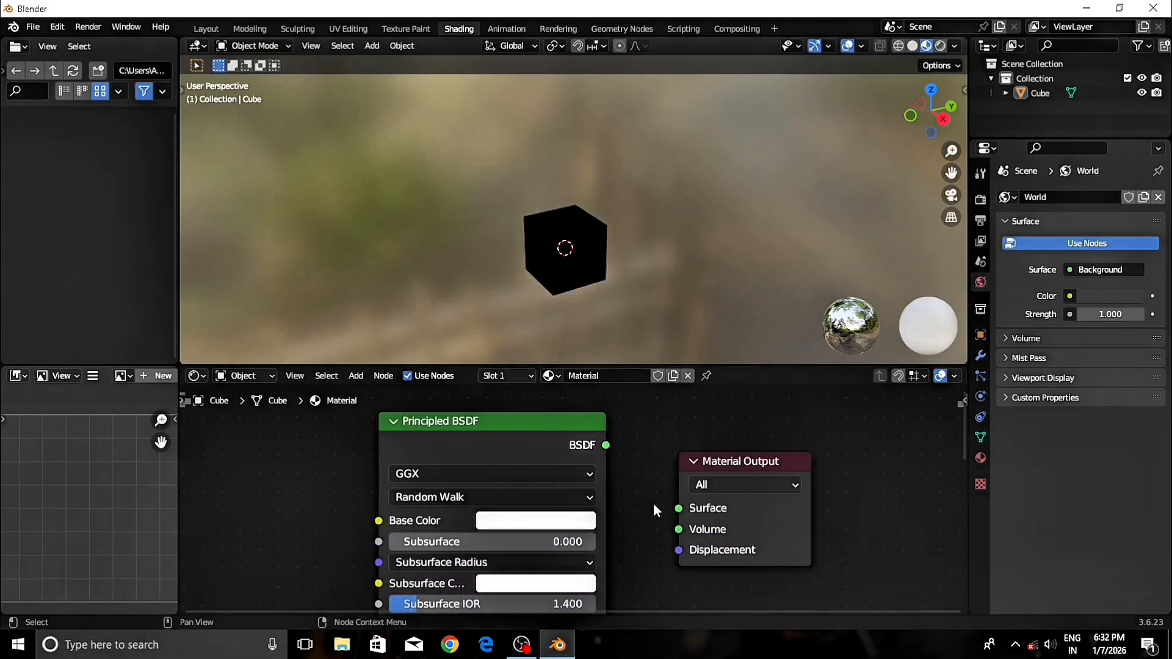
mouse_move(635, 441)
ctrl+right_down()
mouse_move(671, 598)
mouse_move(860, 599)
mouse_move(864, 450)
mouse_move(722, 411)
mouse_move(641, 470)
ctrl+right_up()
Step: Collapse and expand the Material Output node repeatedly, leaving it expanded
click(724, 459)
key(h)
key(h)
key(h)
key(h)
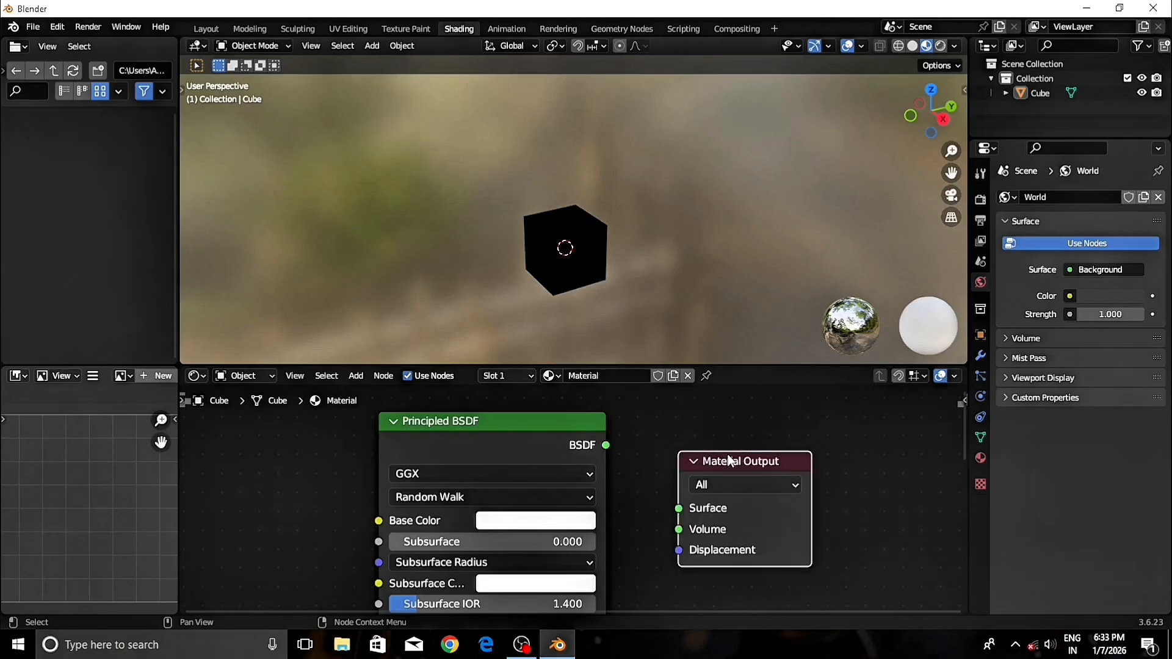
Step: Collapse and expand the Principled BSDF node repeatedly, leaving it expanded
click(701, 440)
click(570, 411)
key(h)
key(h)
key(h)
key(h)
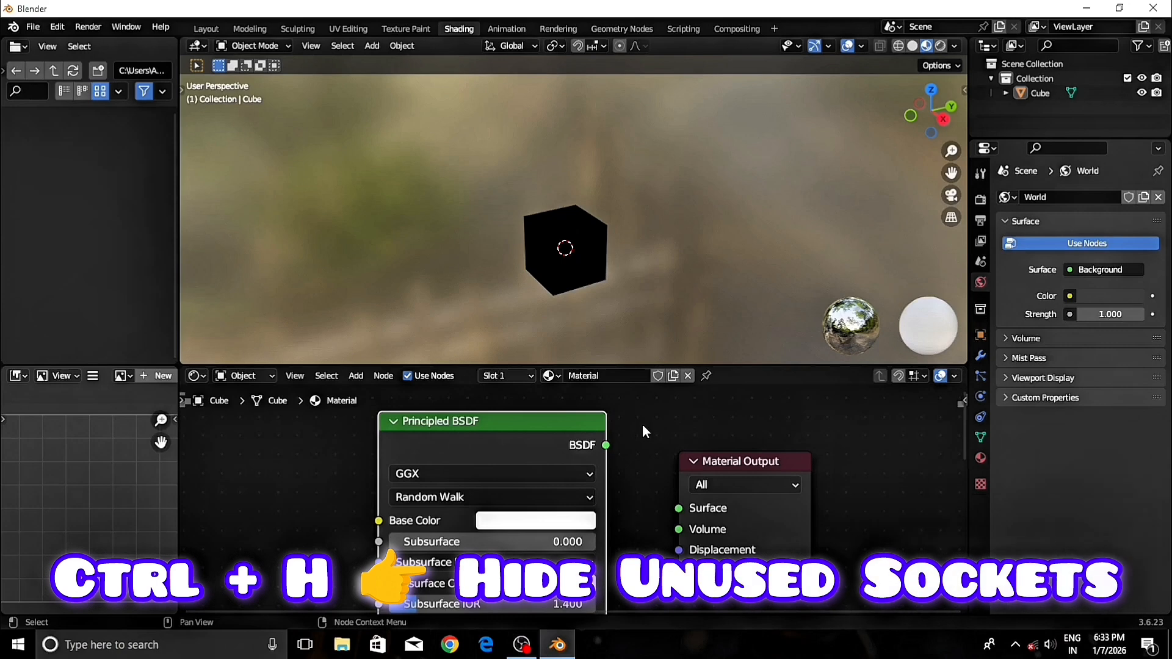
Step: Connect the Principled BSDF output to the Surface input, and hide the unused sockets of the Material Output node
scroll(642, 431, down, 3)
middle_drag(606, 479, 610, 431)
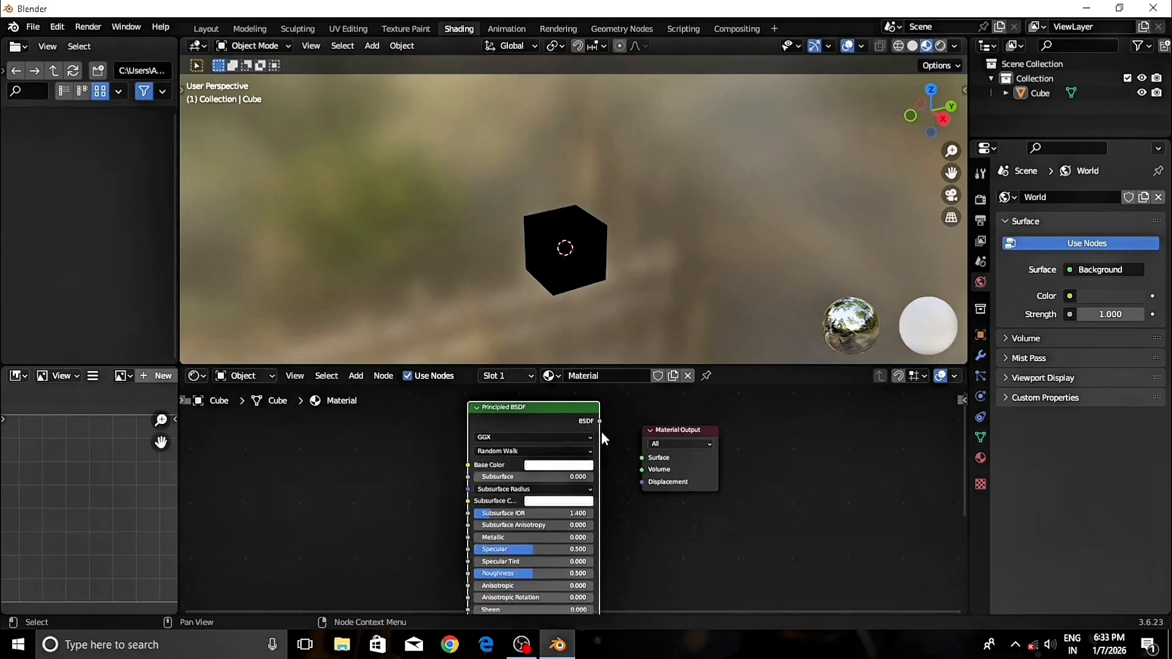
drag(599, 421, 604, 418)
drag(632, 458, 637, 457)
click(679, 431)
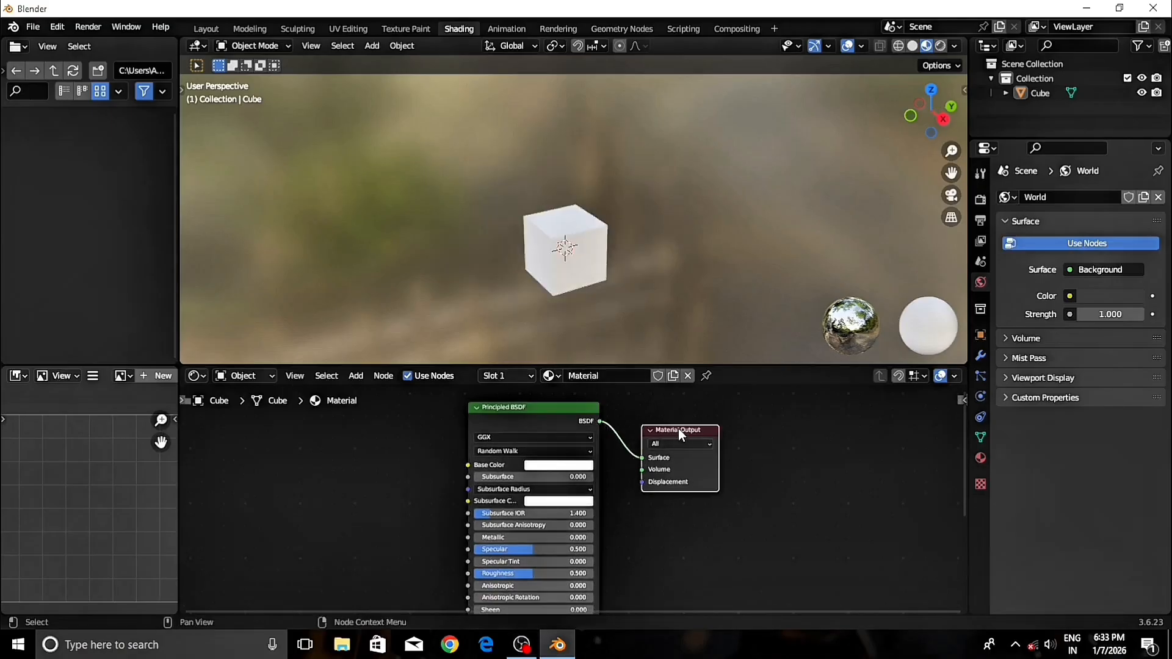
key(ctrl+h)
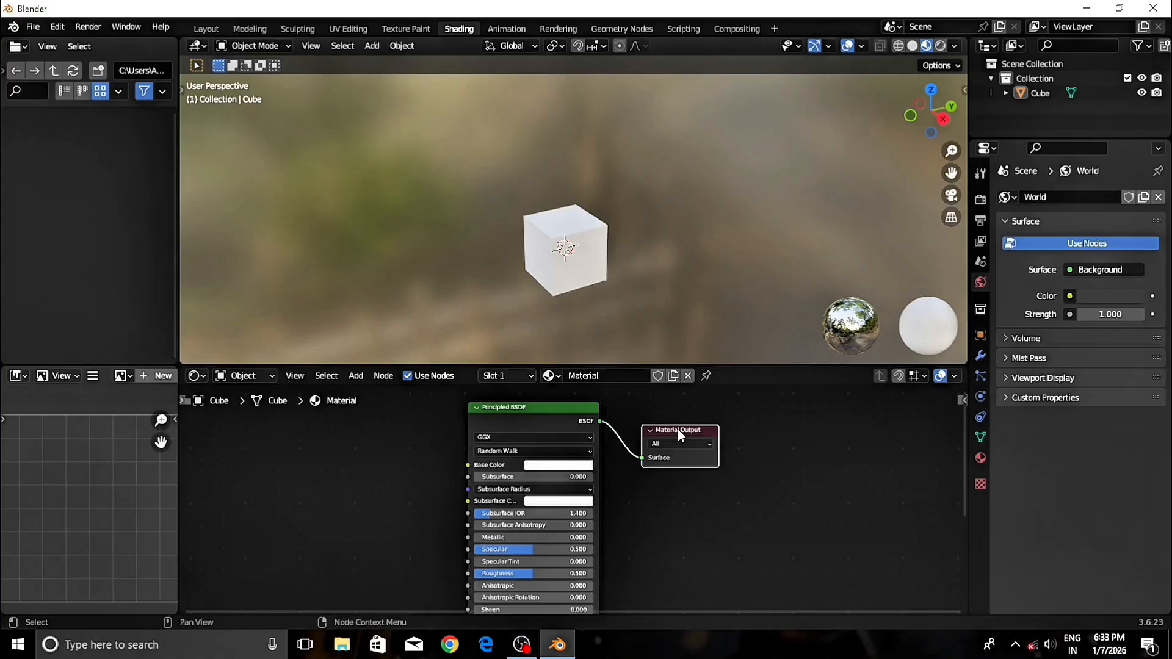
Step: Hide and show the unused sockets of the Principled BSDF node repeatedly, leaving them shown
click(567, 404)
key(ctrl+h)
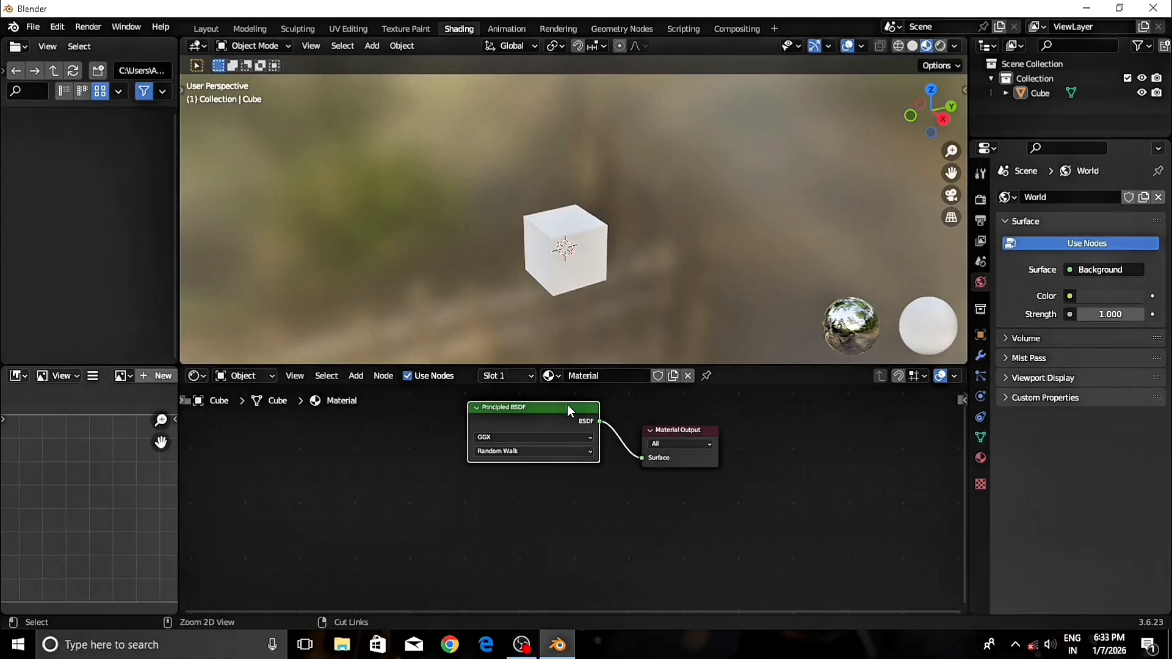
key(ctrl+h)
key(ctrl+h)
key(ctrl+h)
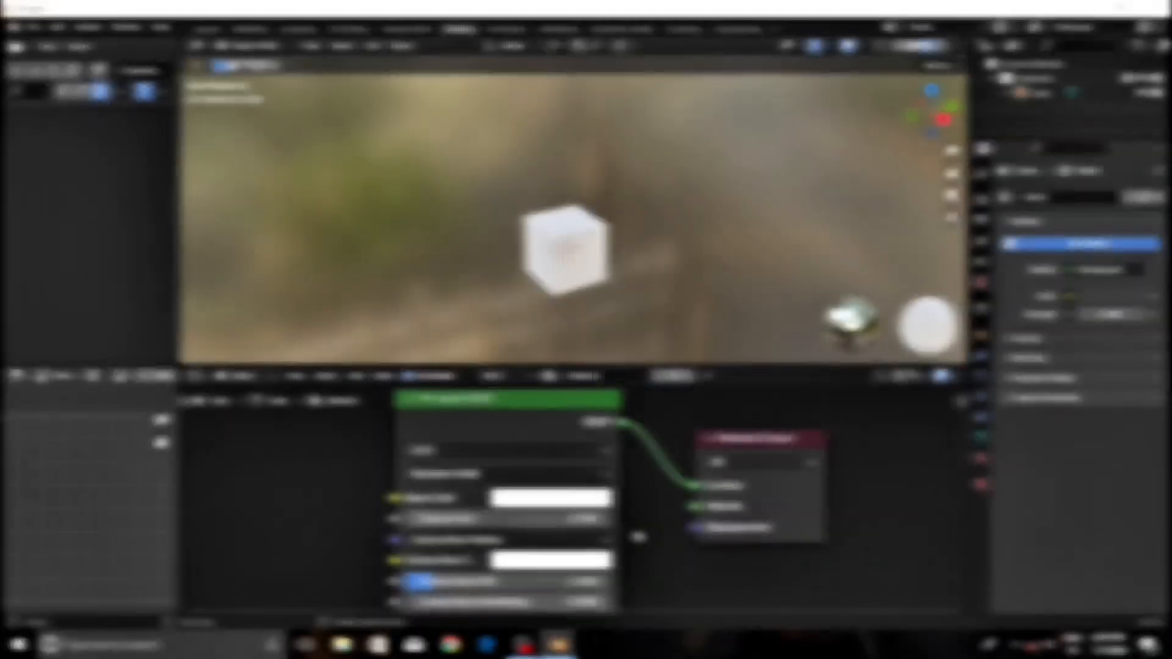
Step: Select the cube and set its Principled BSDF Base Color to orange, RGB 0.800, 0.107, 0.000, on the colour wheel
click(568, 285)
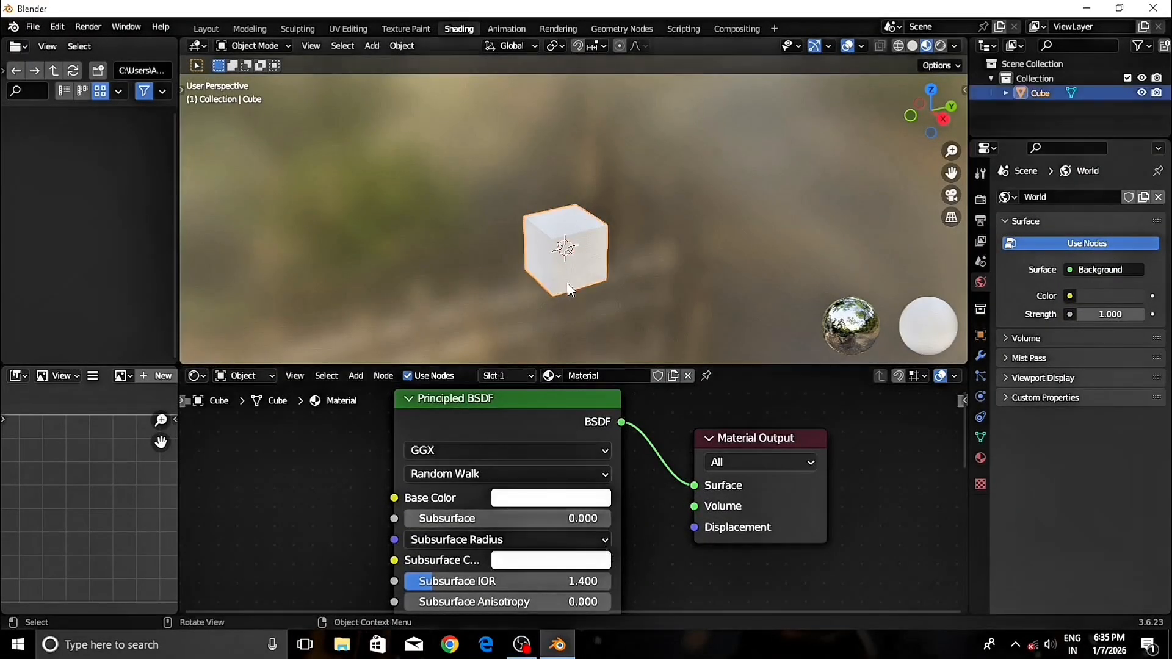
click(561, 497)
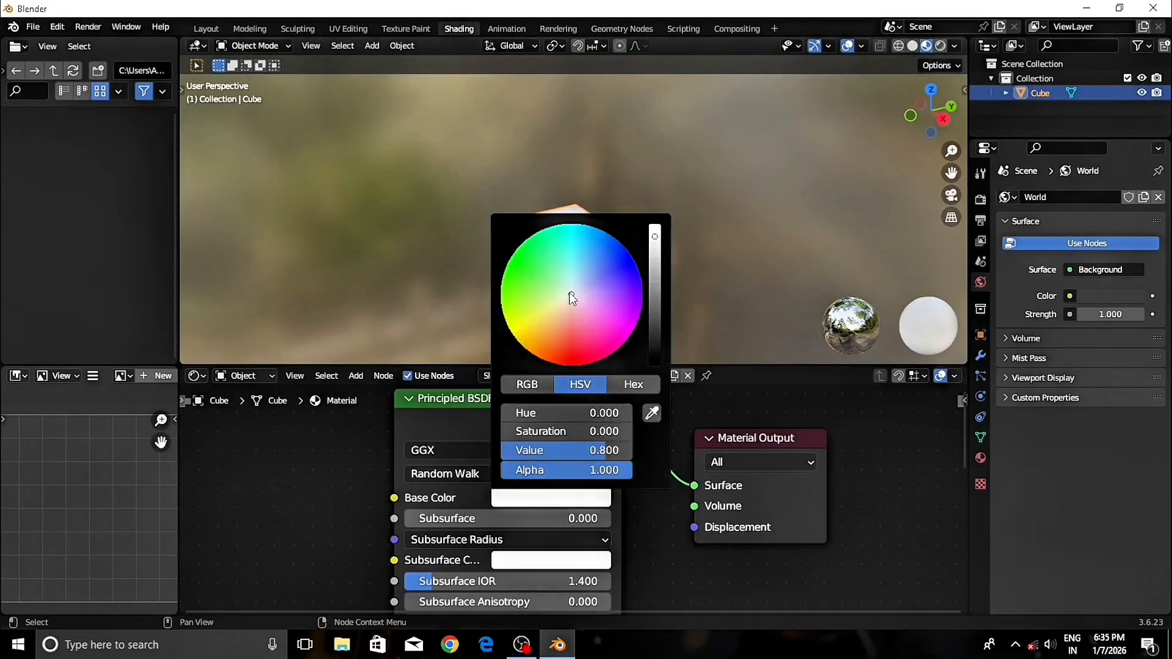
click(520, 343)
mouse_move(520, 343)
mouse_down()
mouse_move(548, 349)
mouse_move(636, 317)
mouse_move(622, 243)
mouse_move(573, 223)
mouse_move(513, 262)
mouse_move(537, 348)
mouse_move(595, 362)
mouse_move(542, 360)
mouse_up()
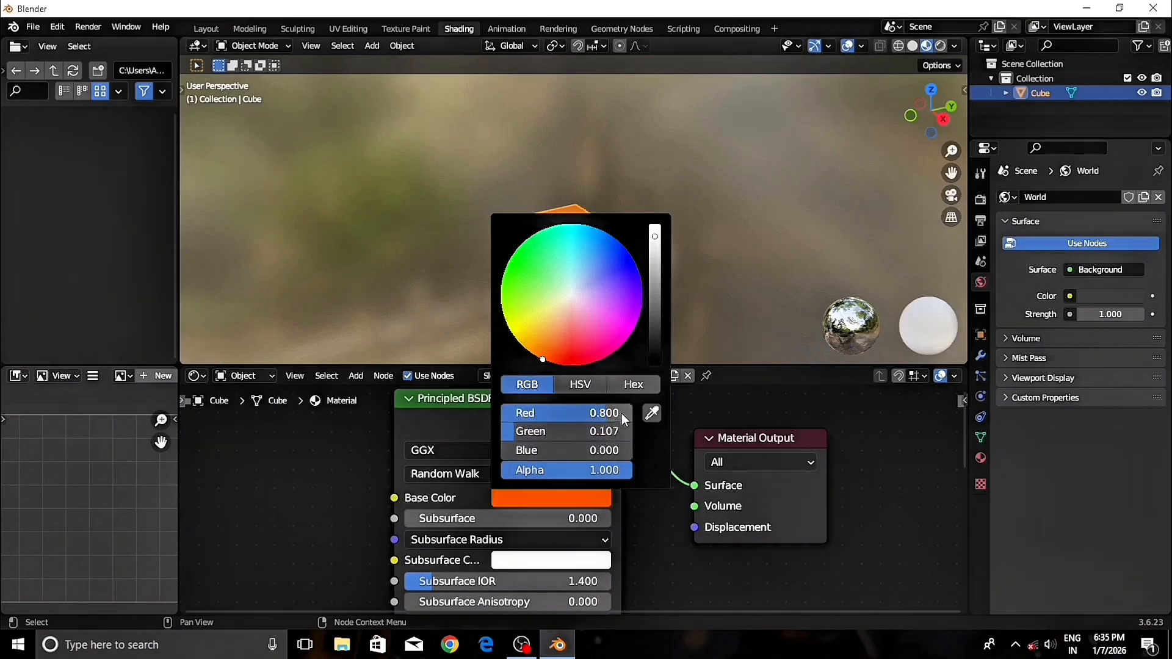
Step: Sample the Base Color with the eyedropper, picking the highlighted selection mode's blue first and the navigation gizmo's red second
click(653, 414)
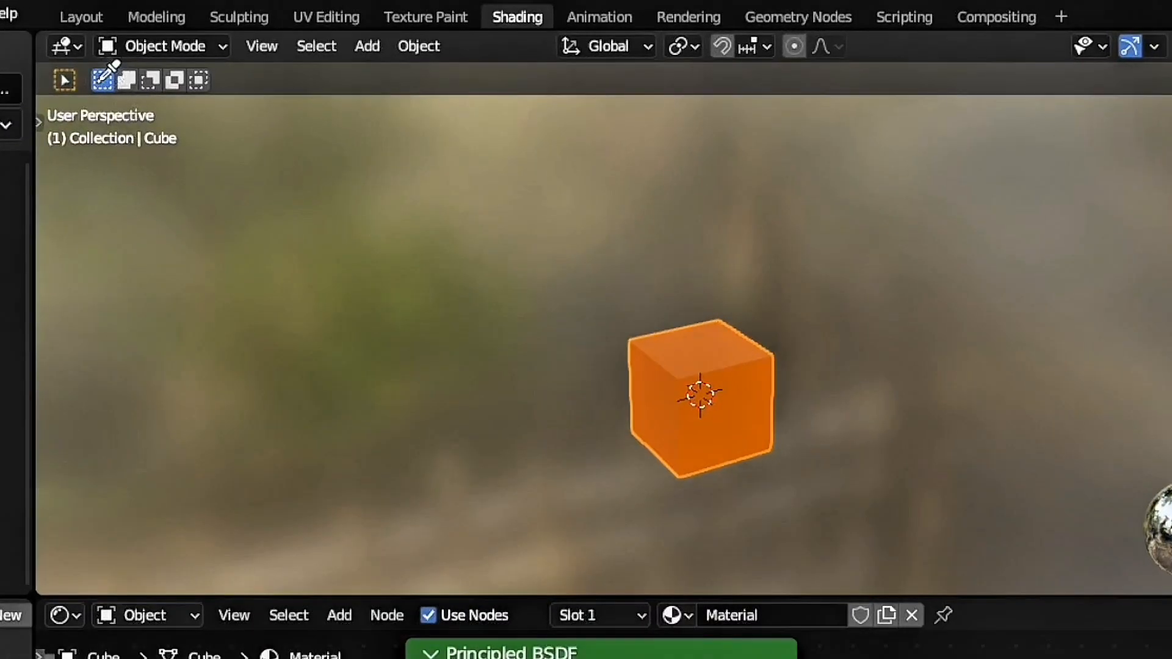
click(102, 79)
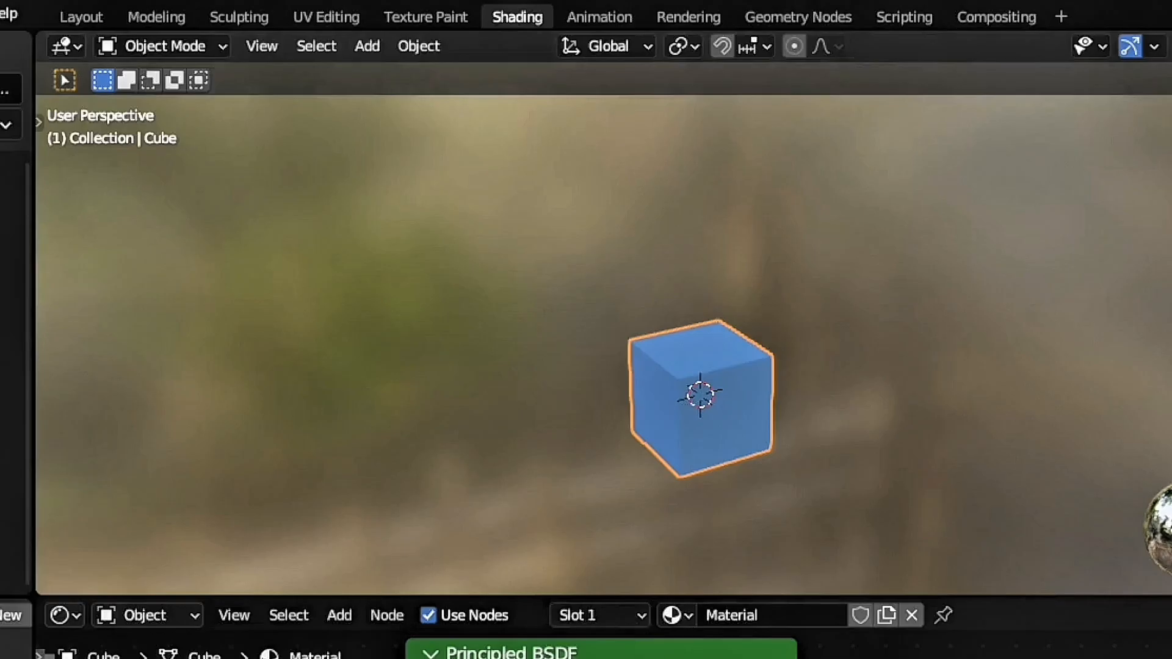
click(568, 588)
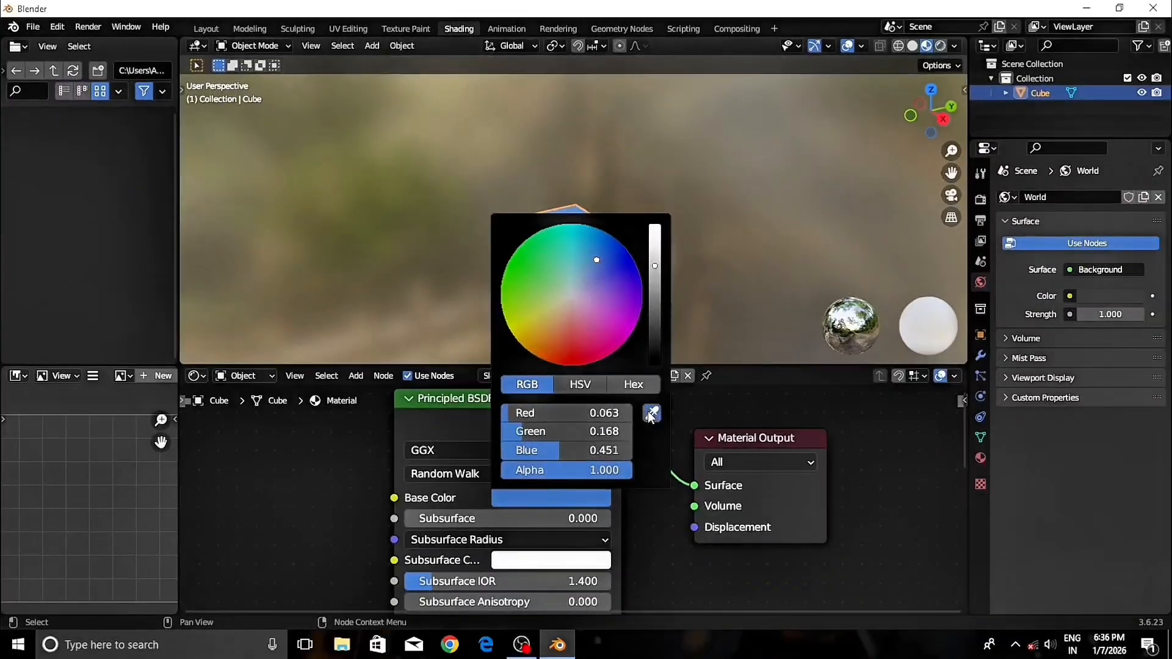
click(706, 486)
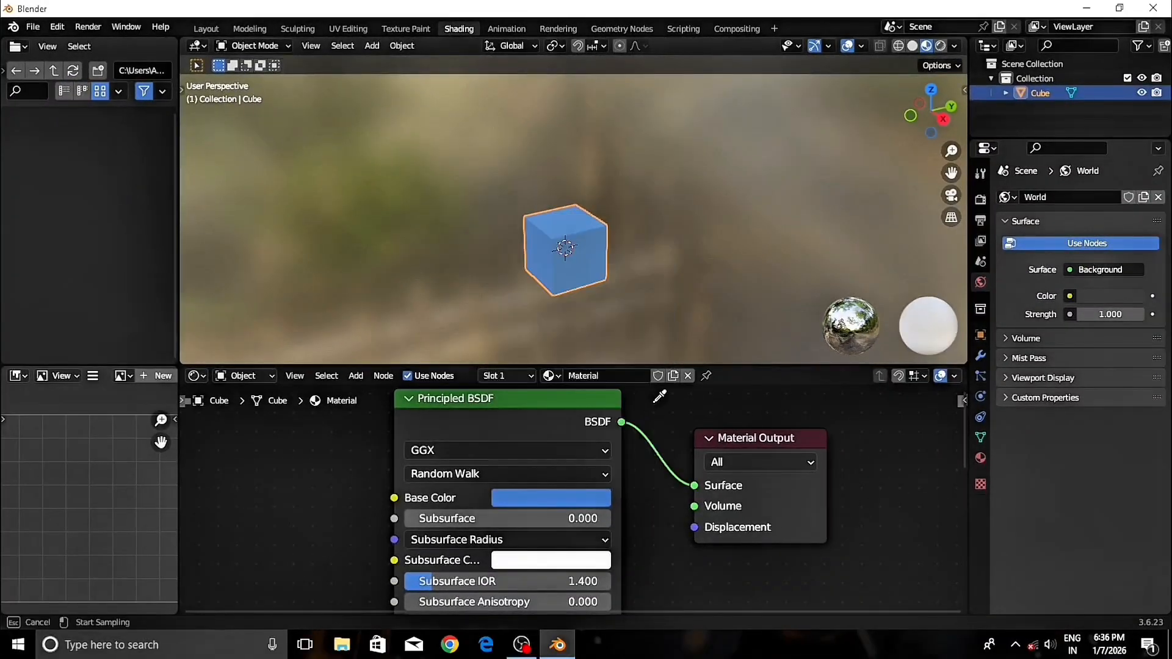
click(944, 120)
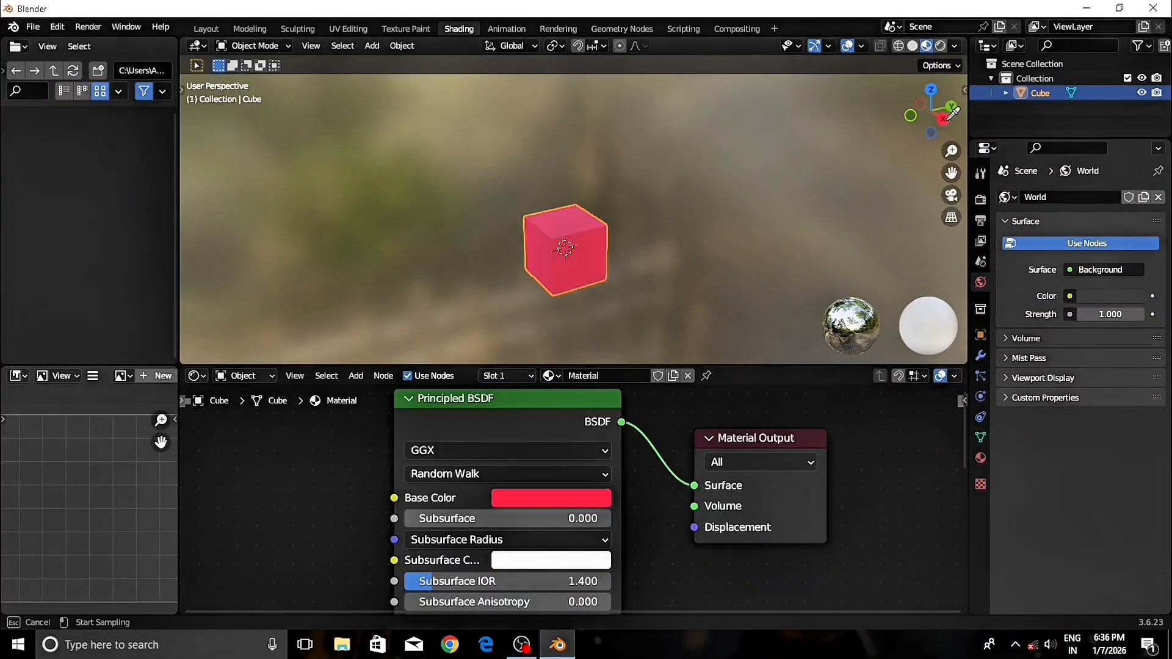
drag(445, 175, 759, 306)
click(367, 144)
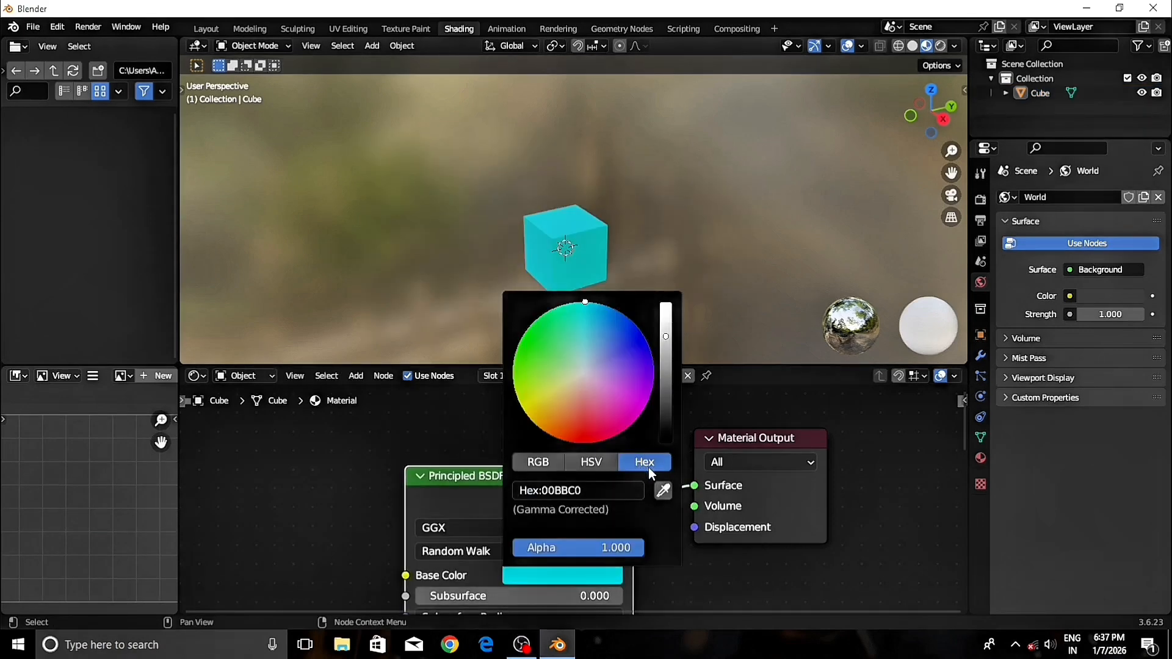
Step: Set the Base Color of the cube's material to the hex value #FFD700 and select the cube
click(615, 485)
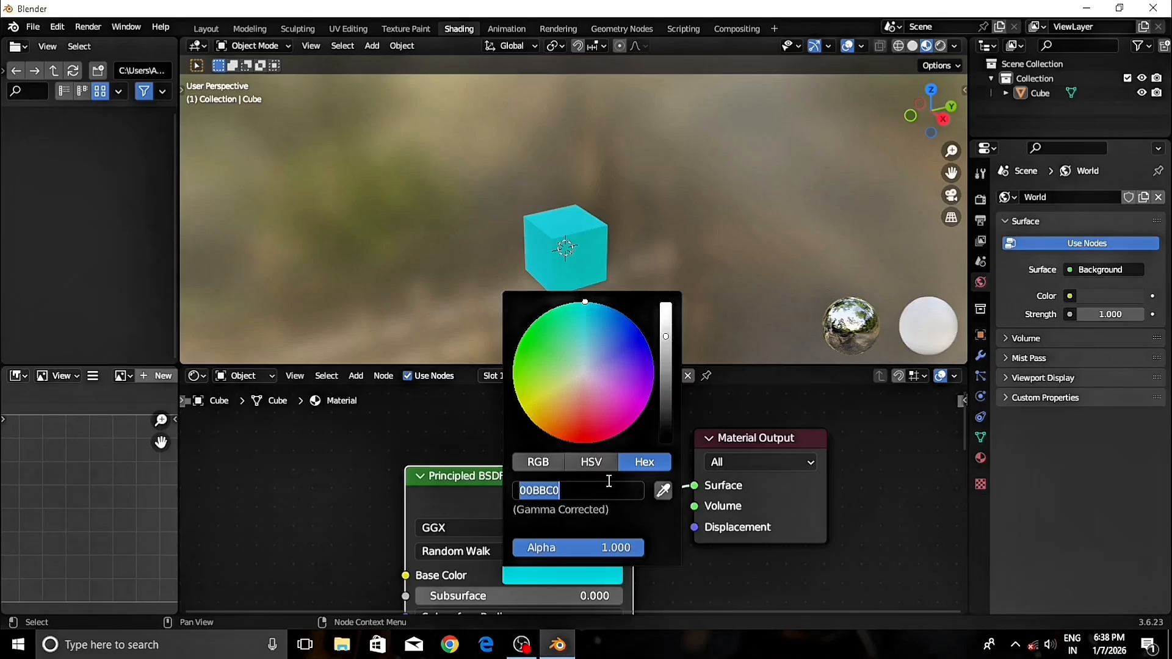
text(#FF)
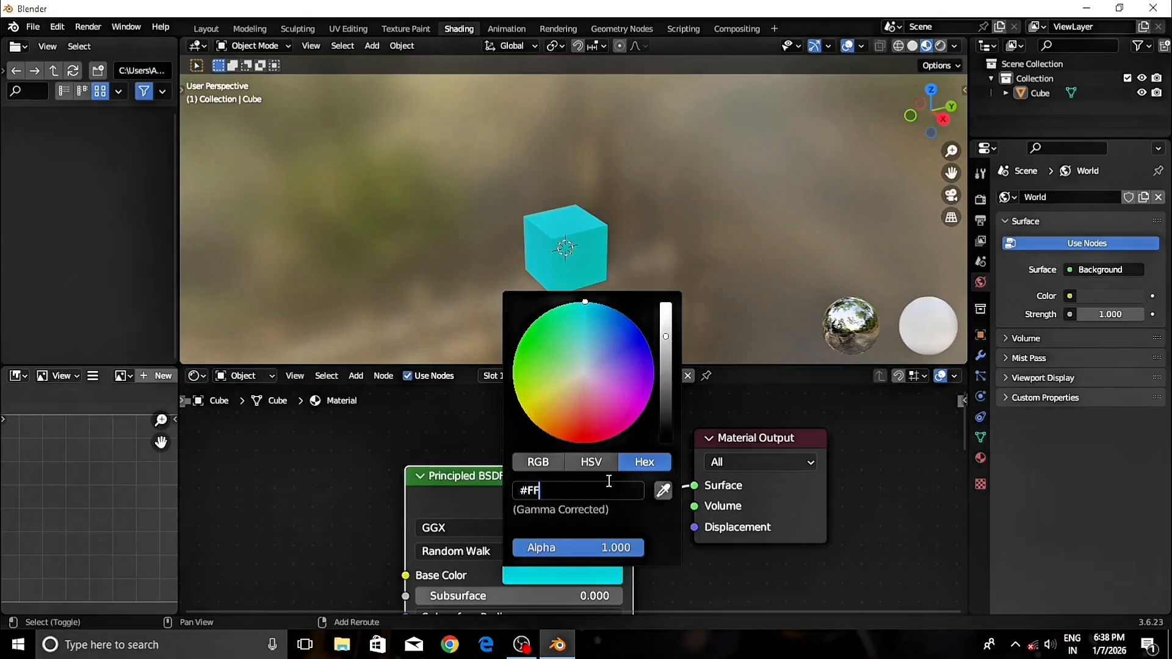
text(D700)
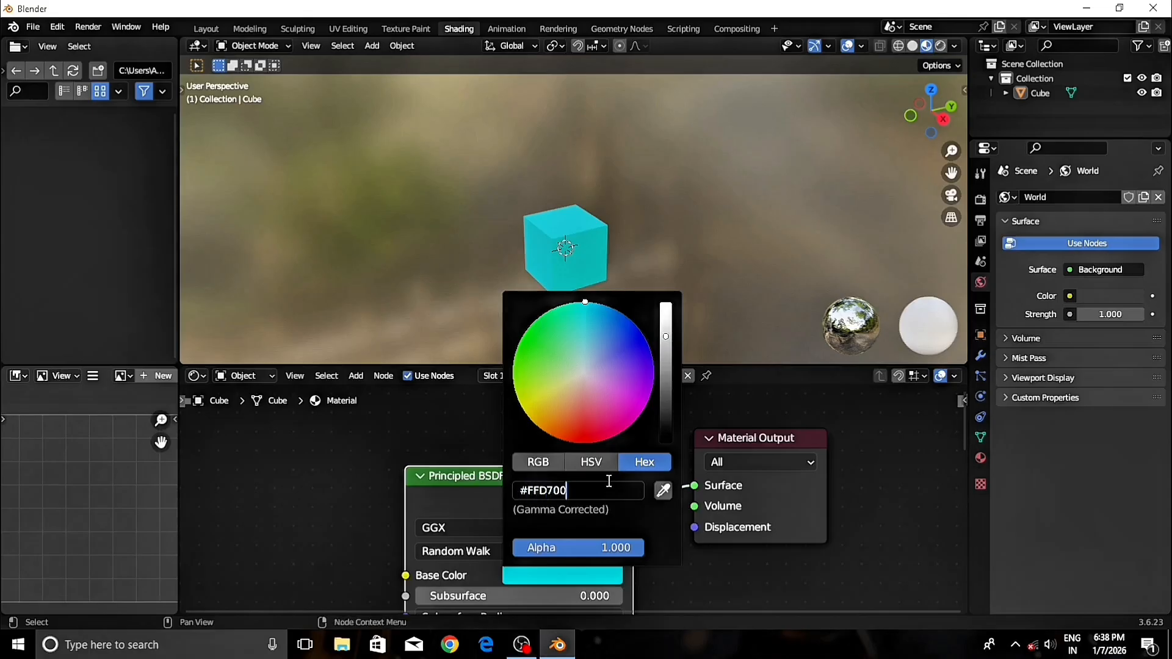
key(Return)
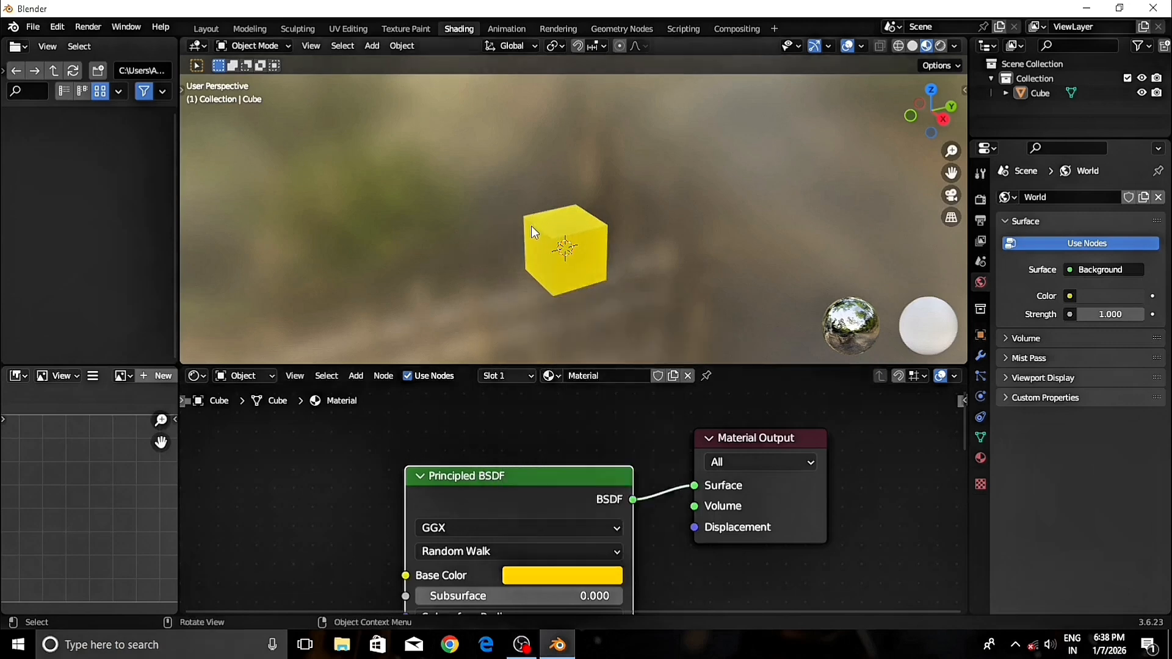
drag(463, 155, 615, 266)
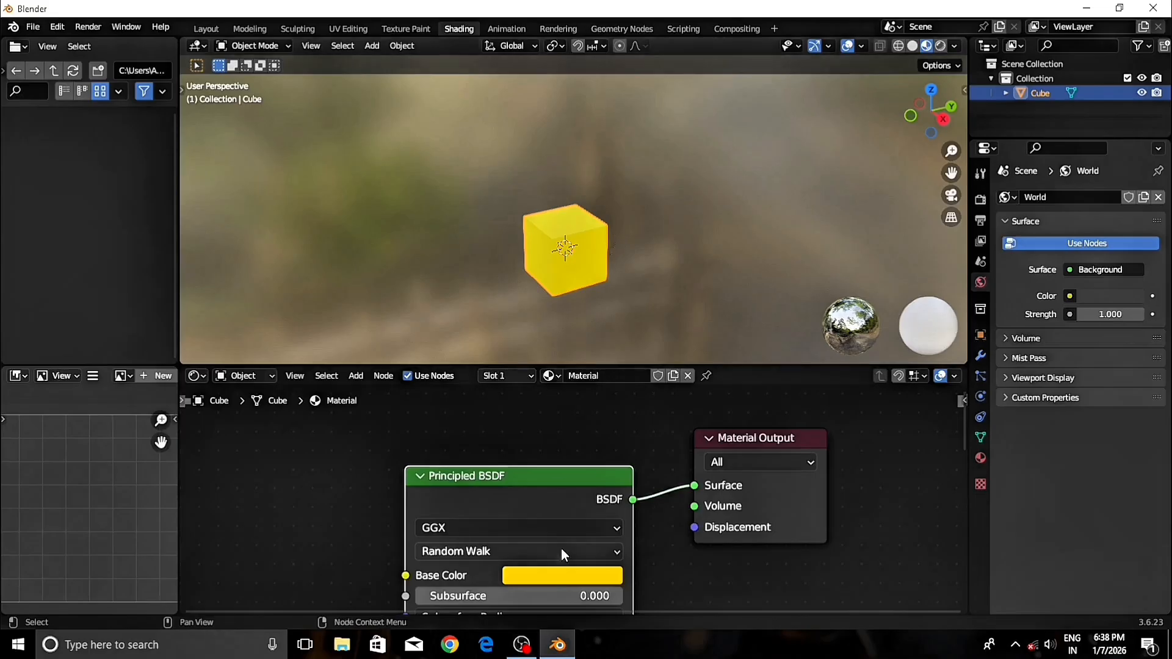
Step: Set the Base Color of the cube's material to the hex value #F8BEAC
click(562, 529)
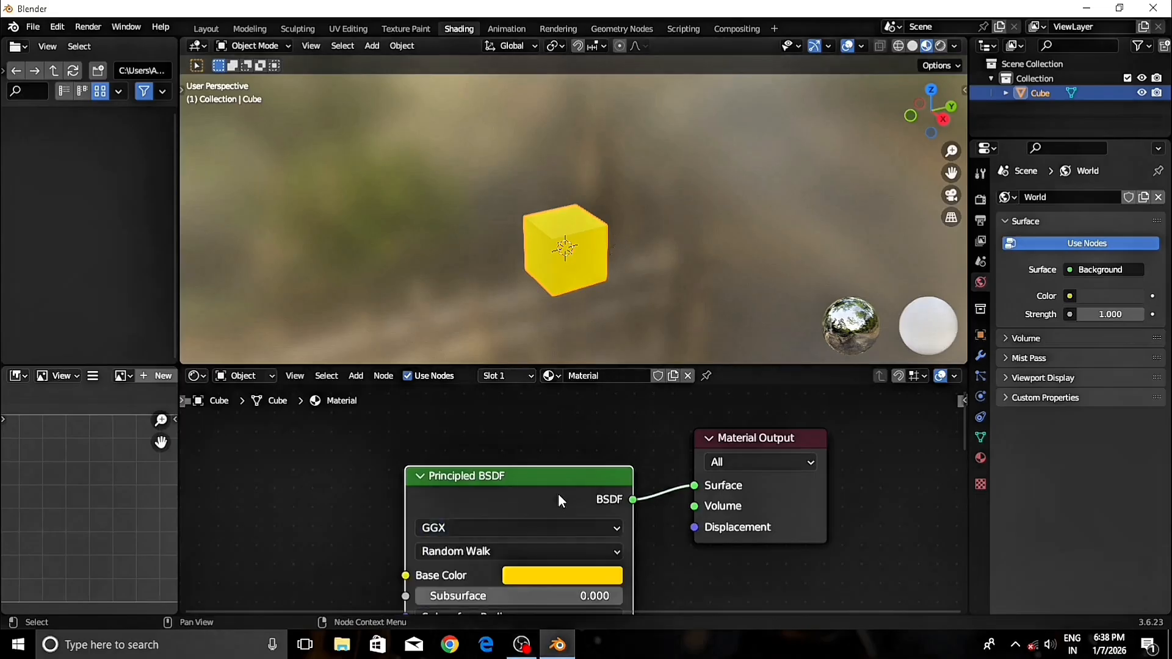
click(572, 575)
click(603, 490)
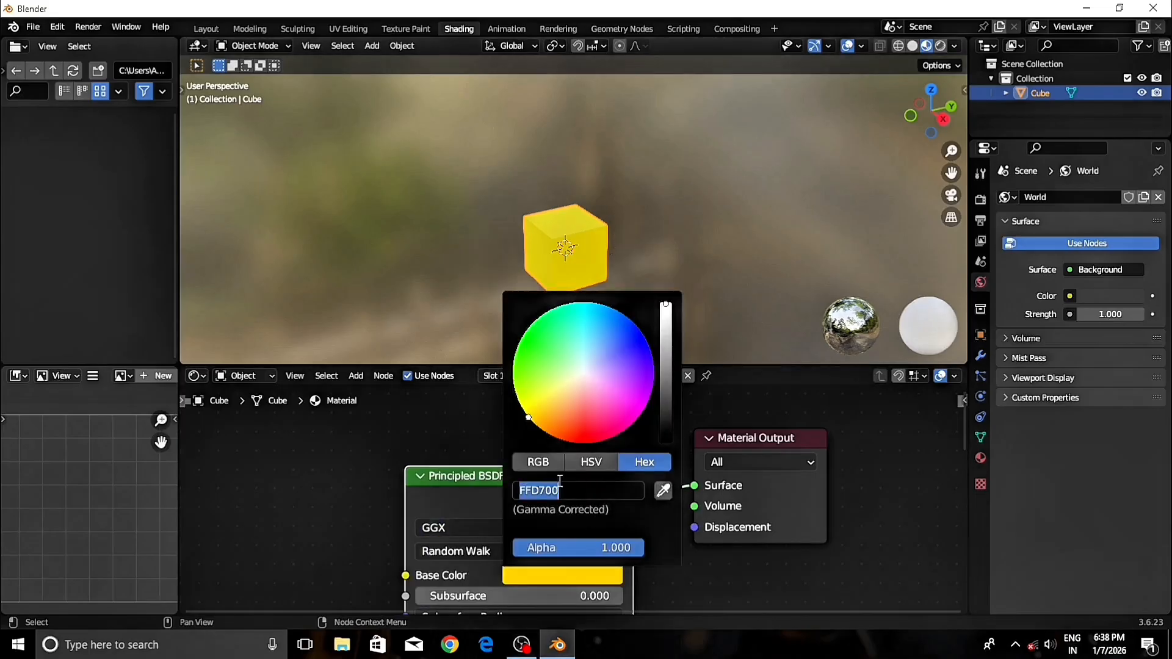
text(#F8BEAC)
key(Return)
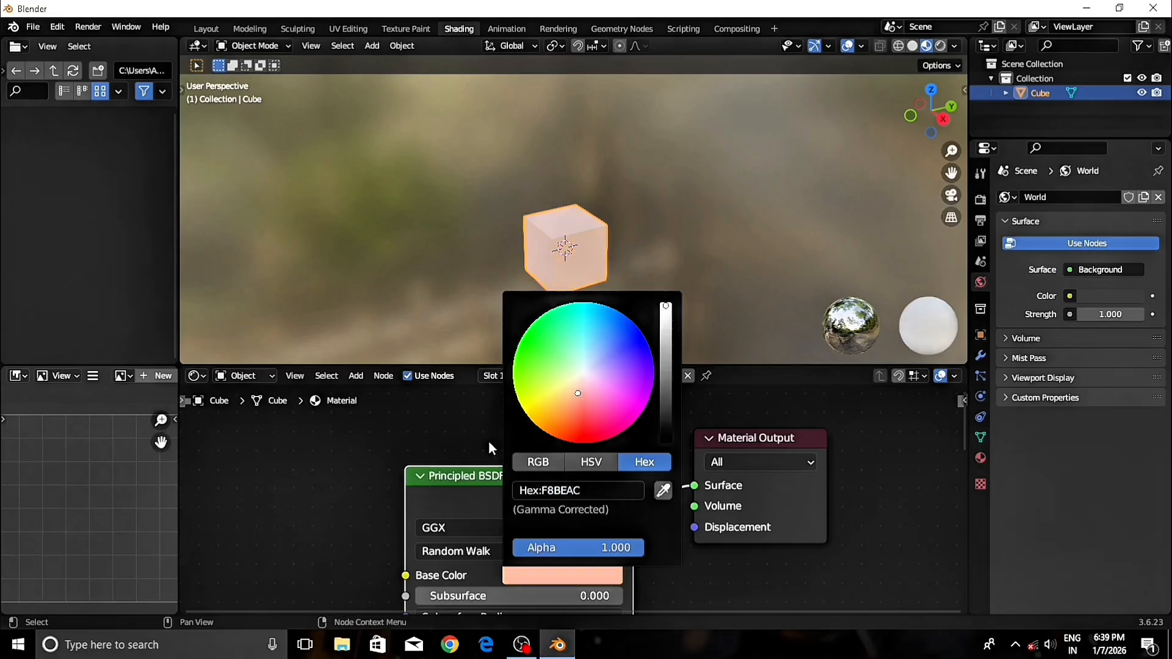
click(635, 234)
middle_drag(635, 234, 878, 290)
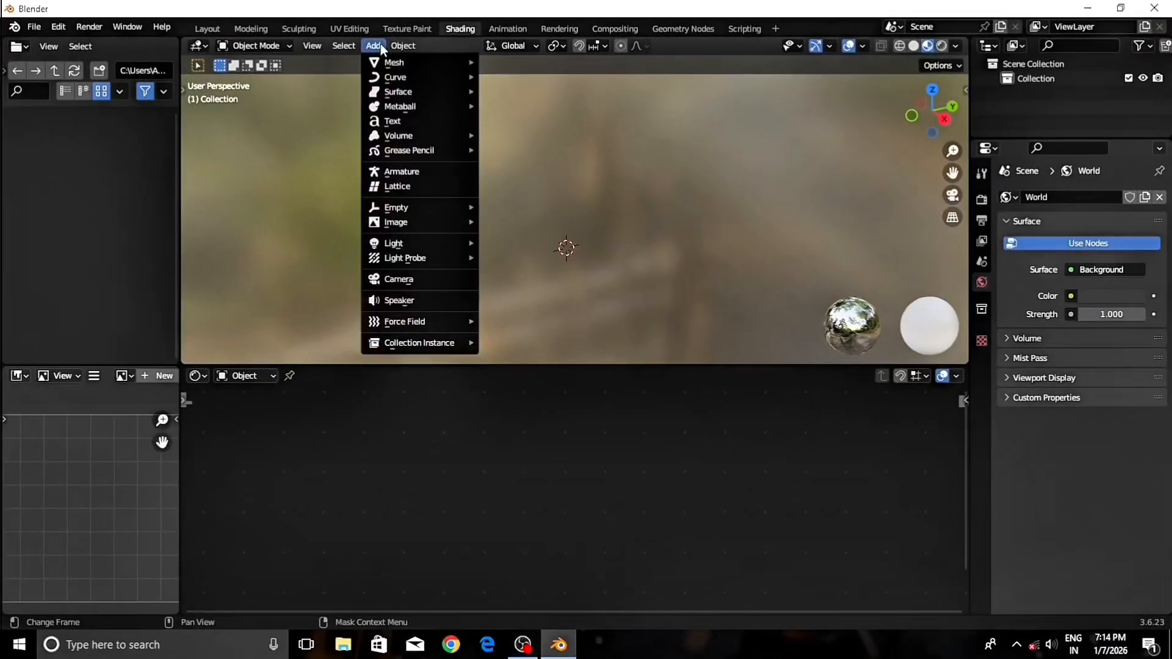
Step: Add a Monkey mesh to the empty scene
mouse_move(393, 63)
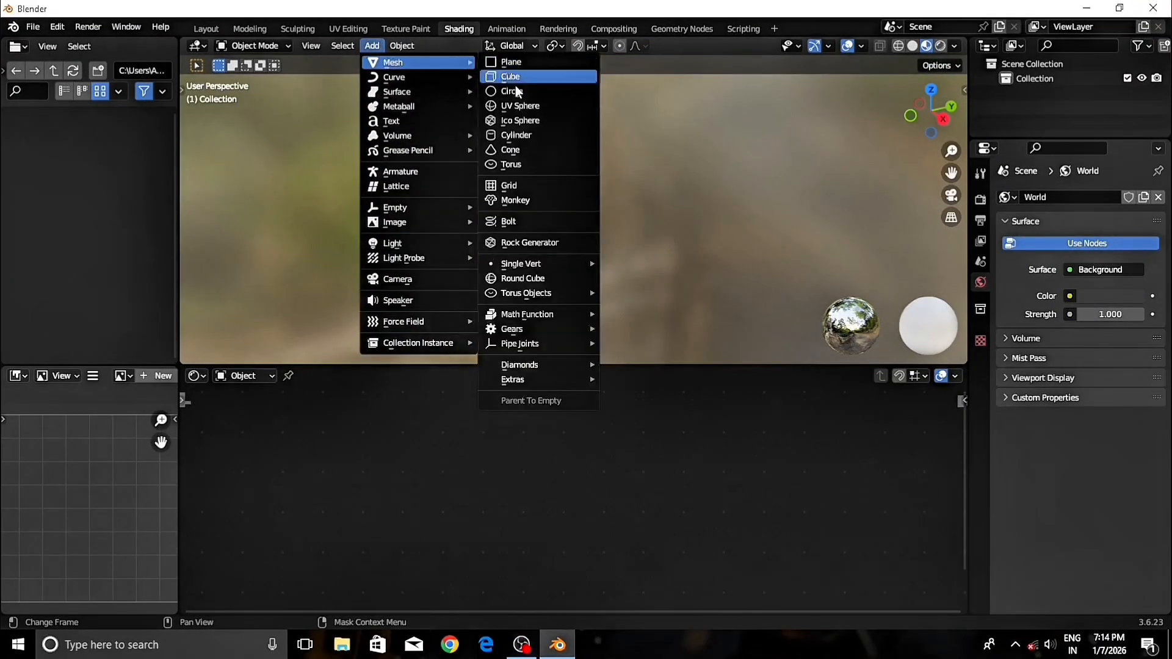
click(529, 198)
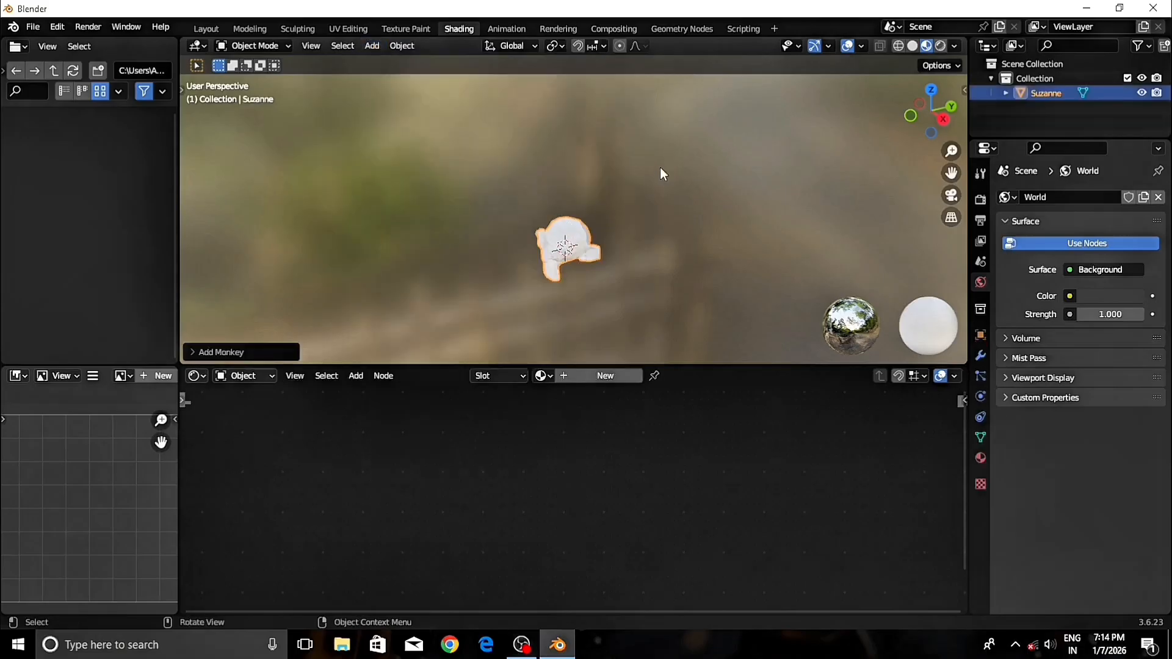
key(KP_Decimal)
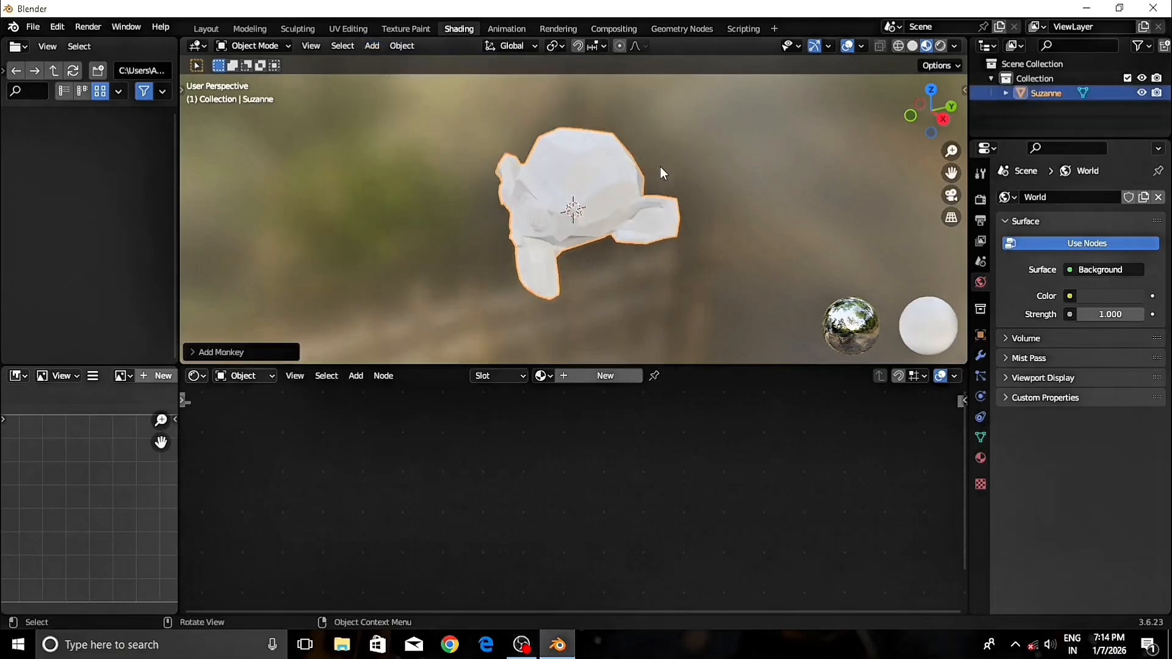
key(KP_1)
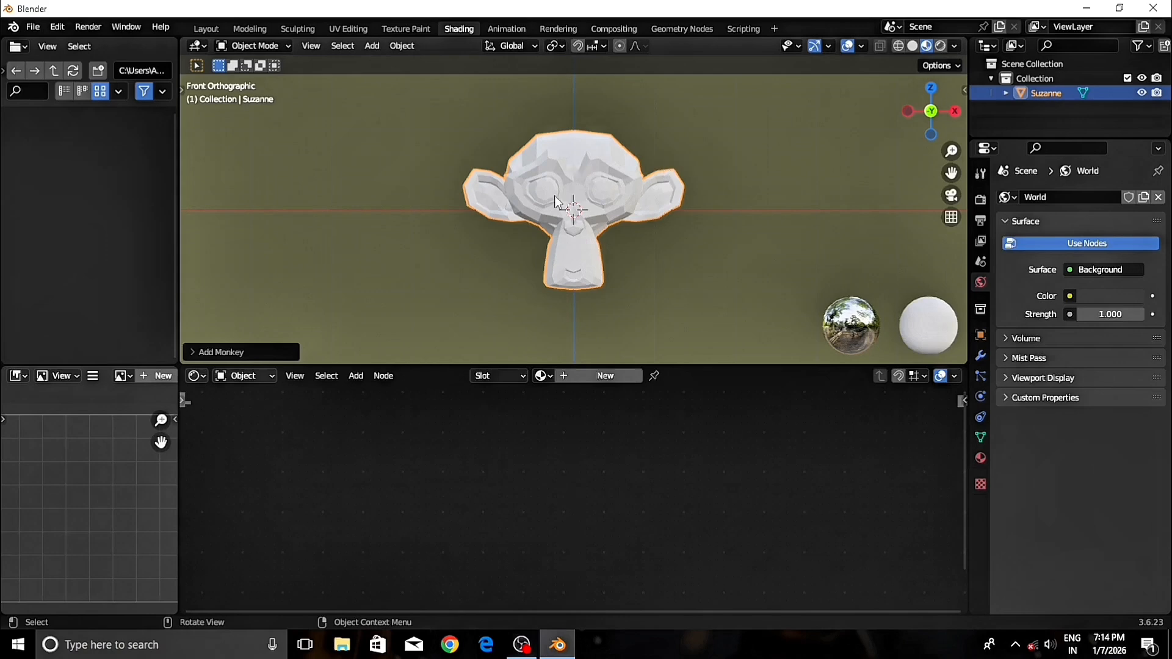
Step: Create a new material for the monkey head
click(580, 376)
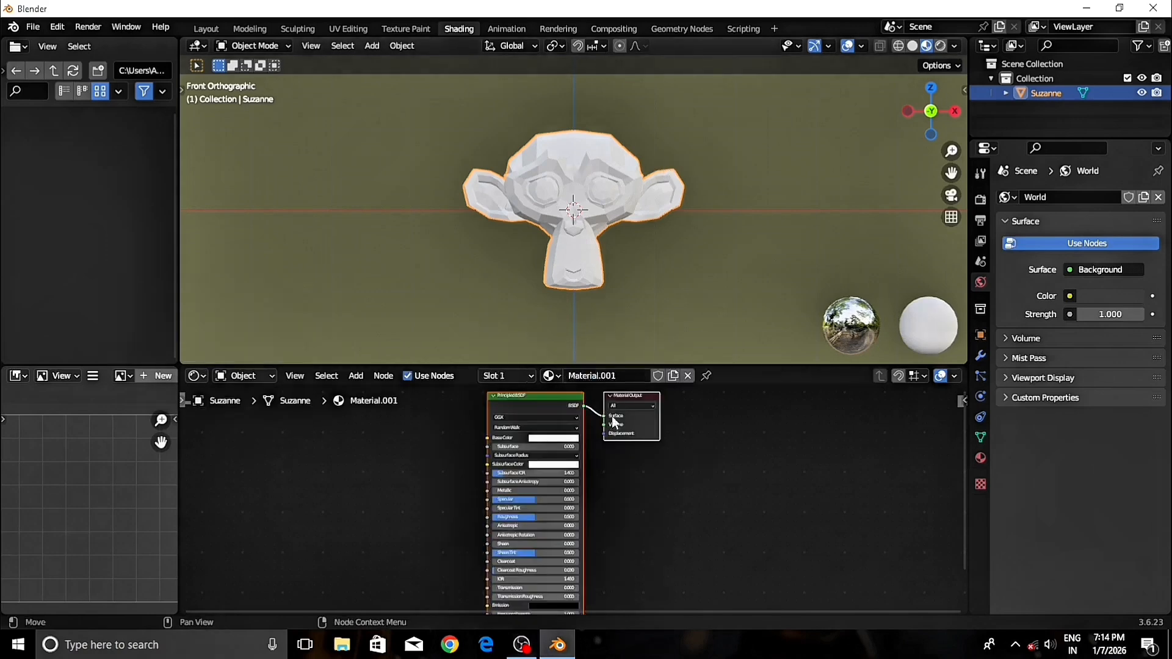
scroll(684, 452, up, 3)
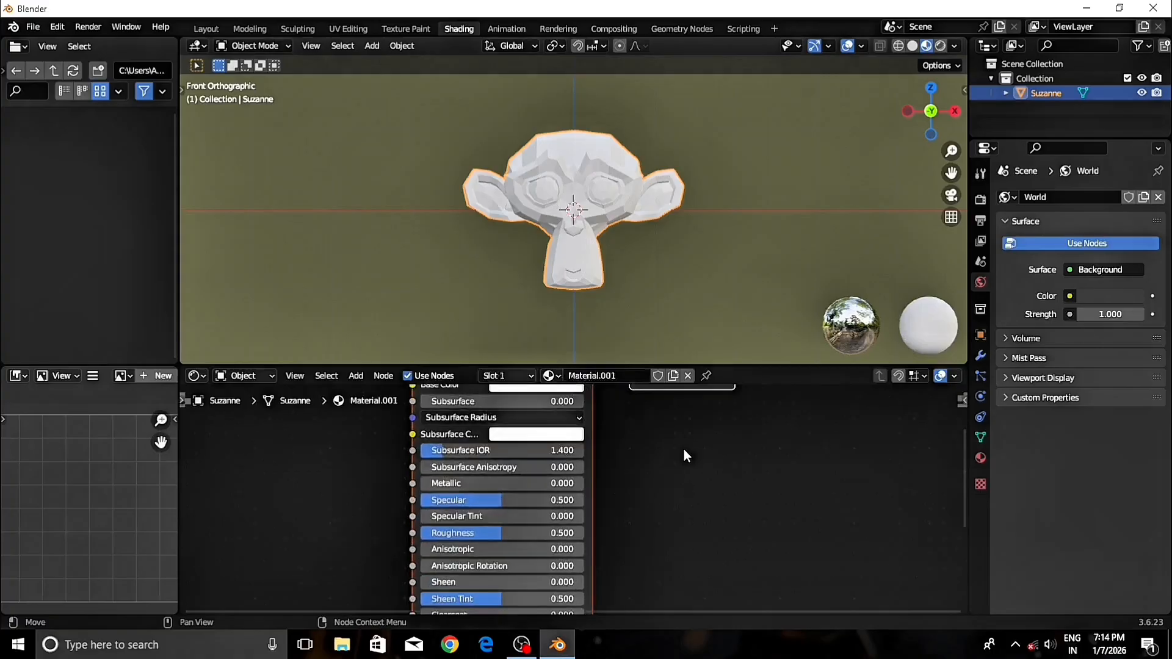
scroll(683, 449, up, 1)
middle_drag(701, 463, 693, 554)
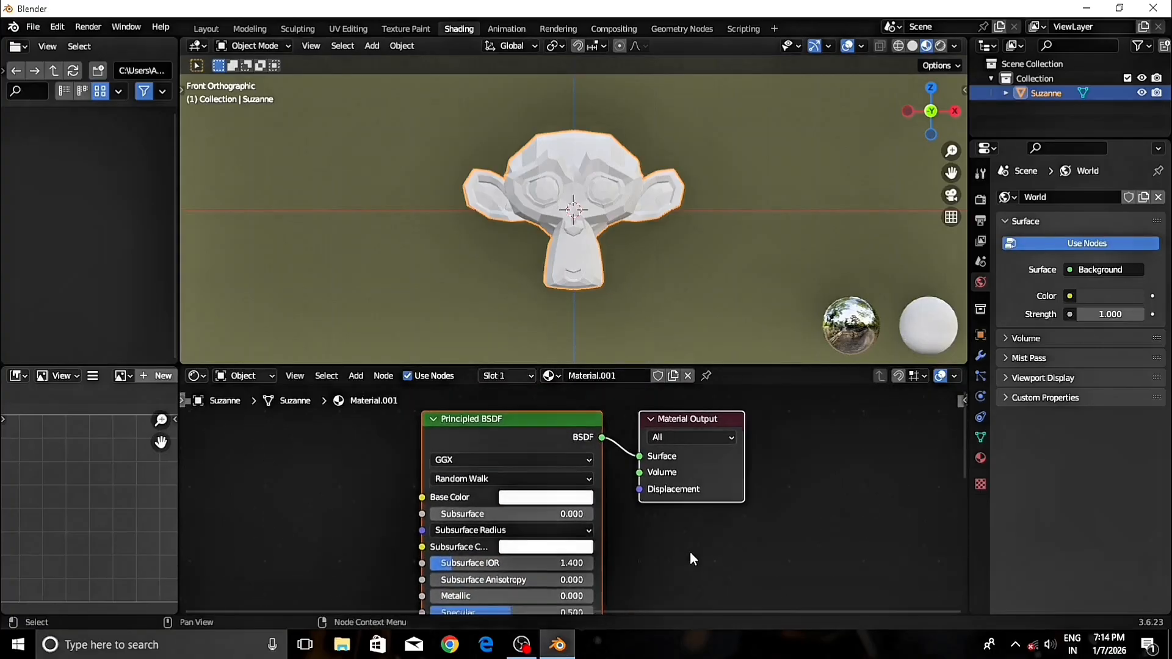
Step: Add an Image Texture node and place it beside the Principled BSDF node on its input side
click(356, 376)
click(380, 392)
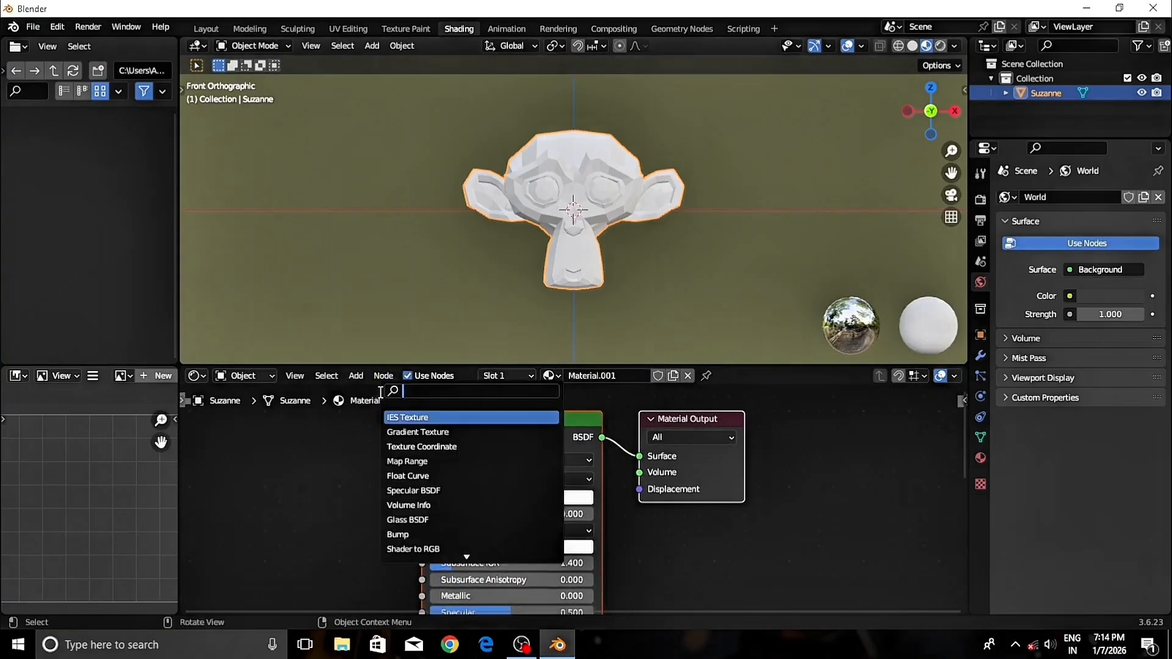
text(imag)
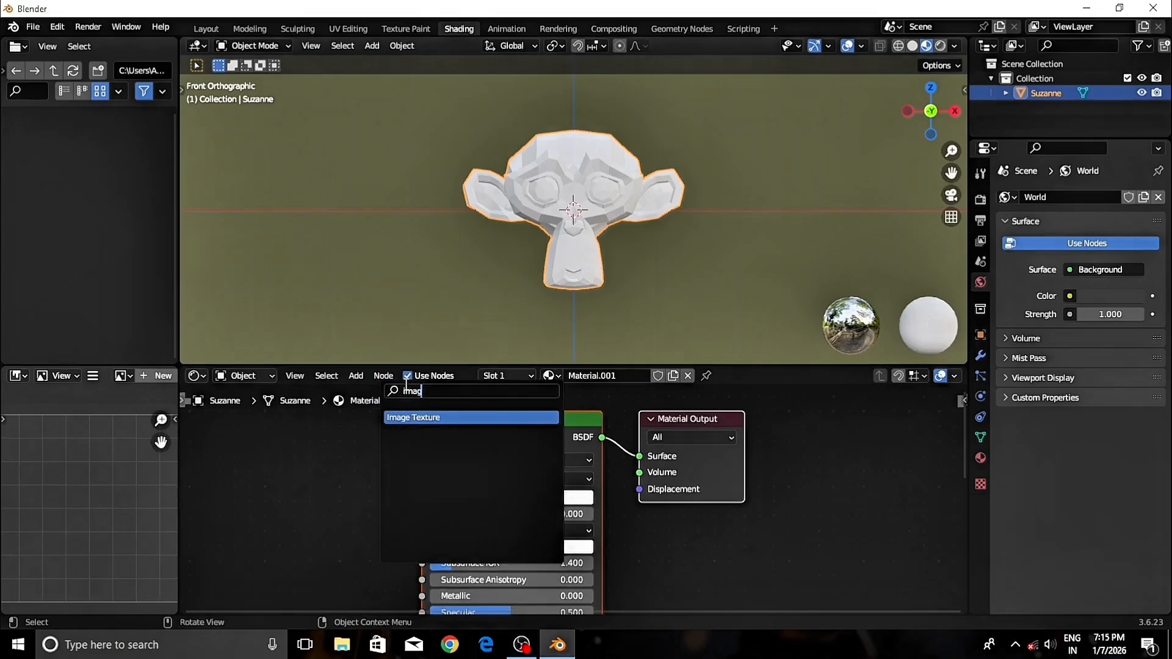
key(Return)
click(242, 434)
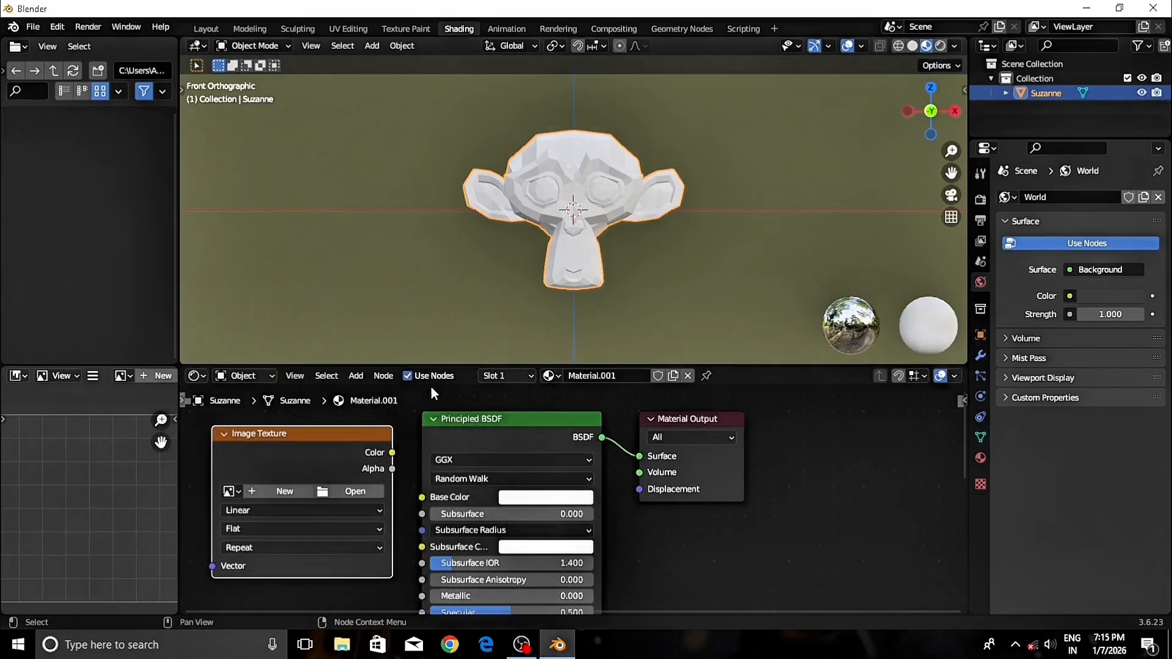
Step: Spread the Image Texture, Principled BSDF and Material Output nodes apart to leave free space between them
drag(355, 431, 274, 491)
scroll(469, 446, down, 1)
drag(684, 429, 799, 429)
drag(530, 429, 638, 466)
scroll(741, 443, down, 2)
middle_drag(761, 463, 762, 413)
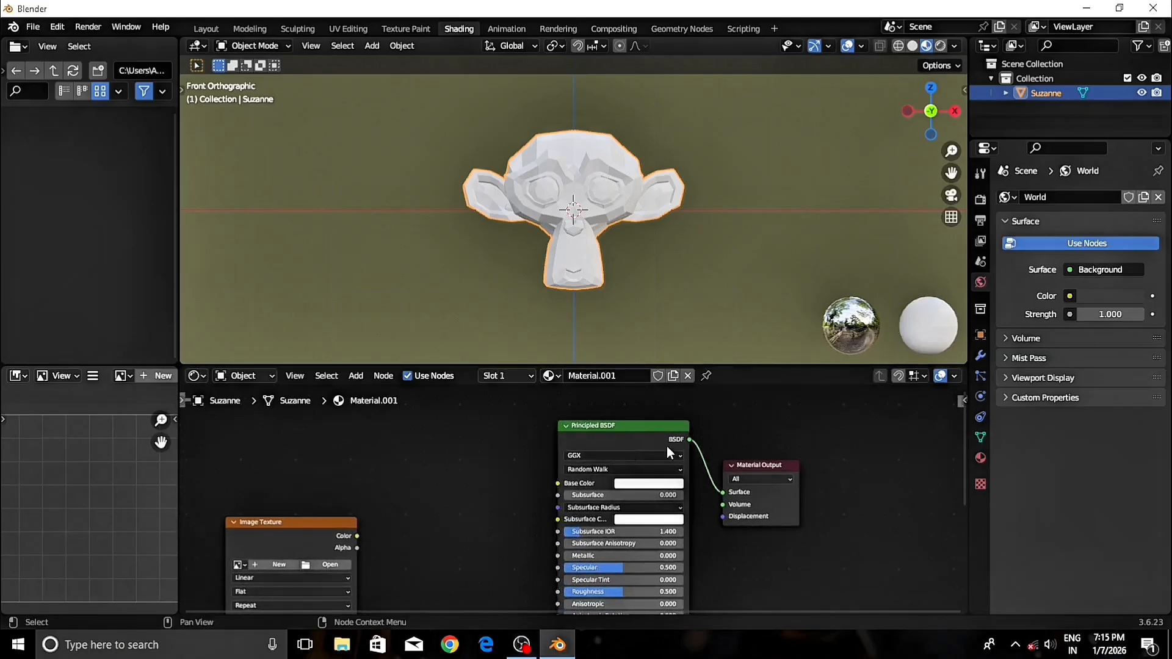
Step: Duplicate the Principled BSDF node between the Image Texture and the original, and set the original's Base Color to red
key(shift+d)
click(490, 429)
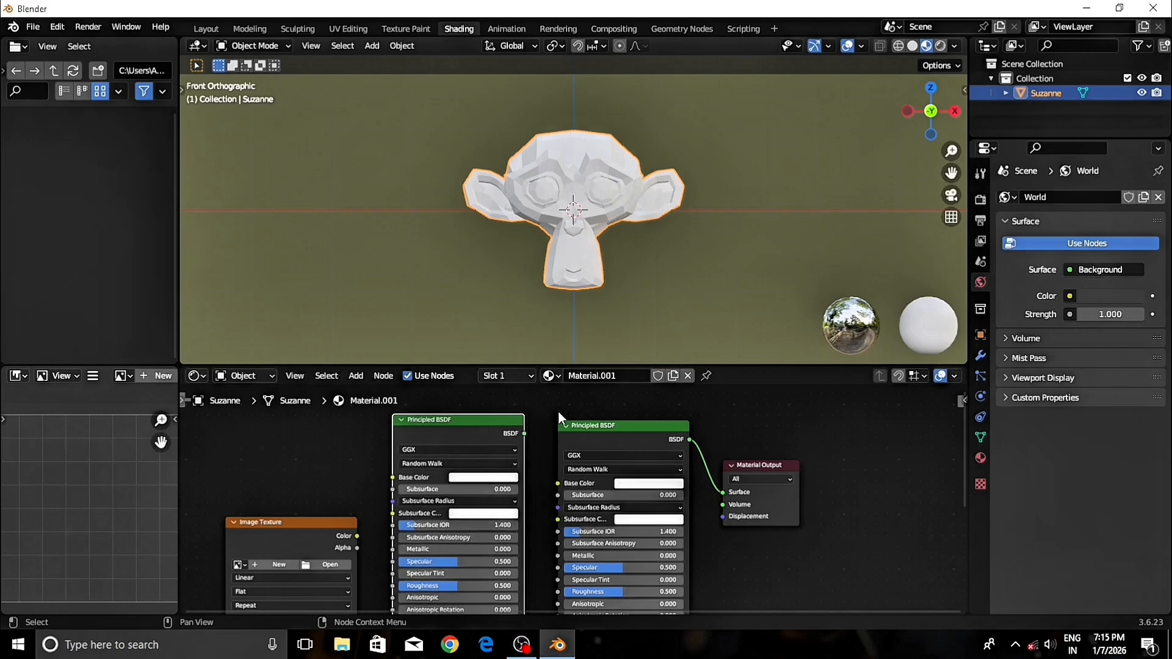
click(651, 482)
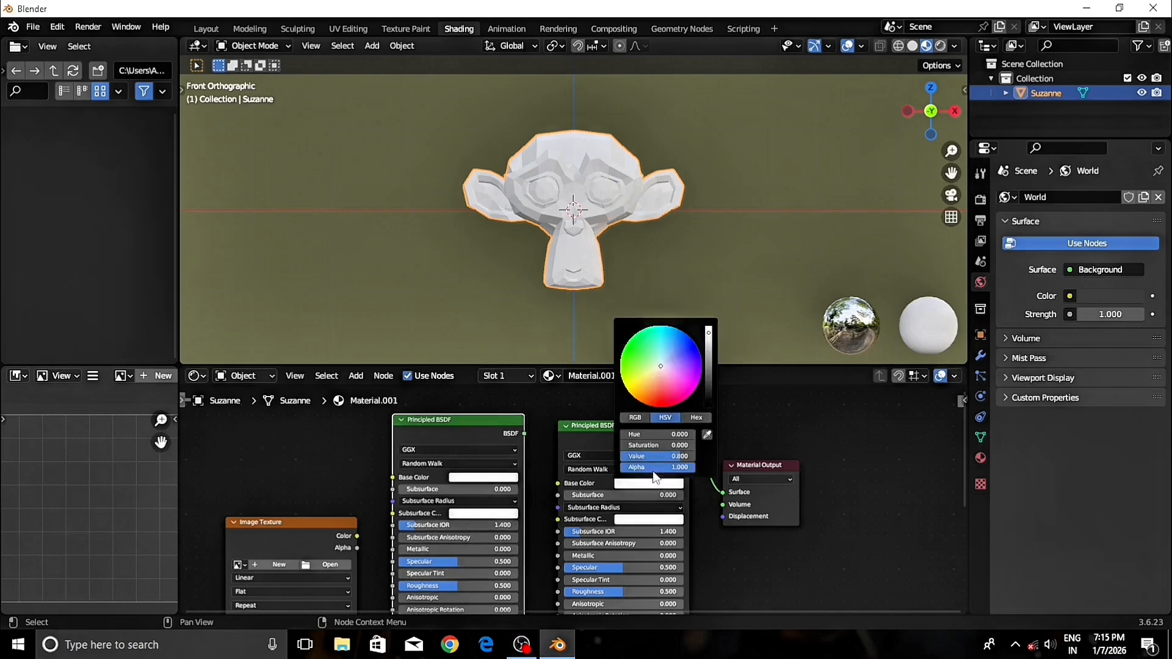
click(663, 404)
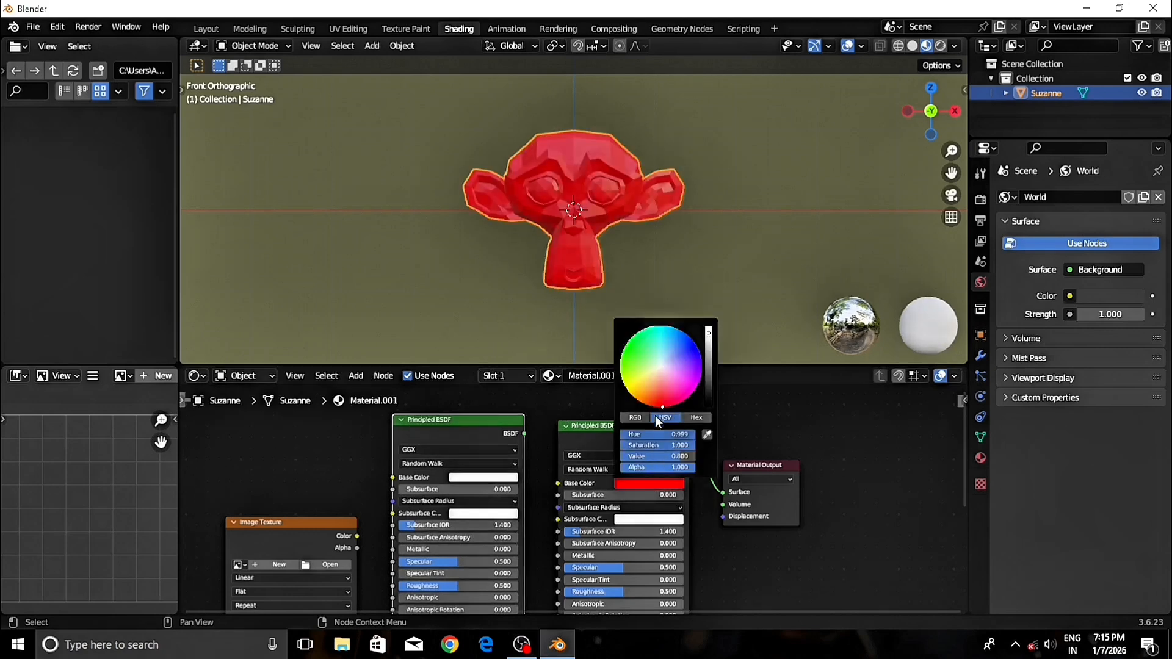
Step: Set the duplicated Principled BSDF node's Base Color to blue and connect its BSDF output to the Material Output's Surface input
click(475, 476)
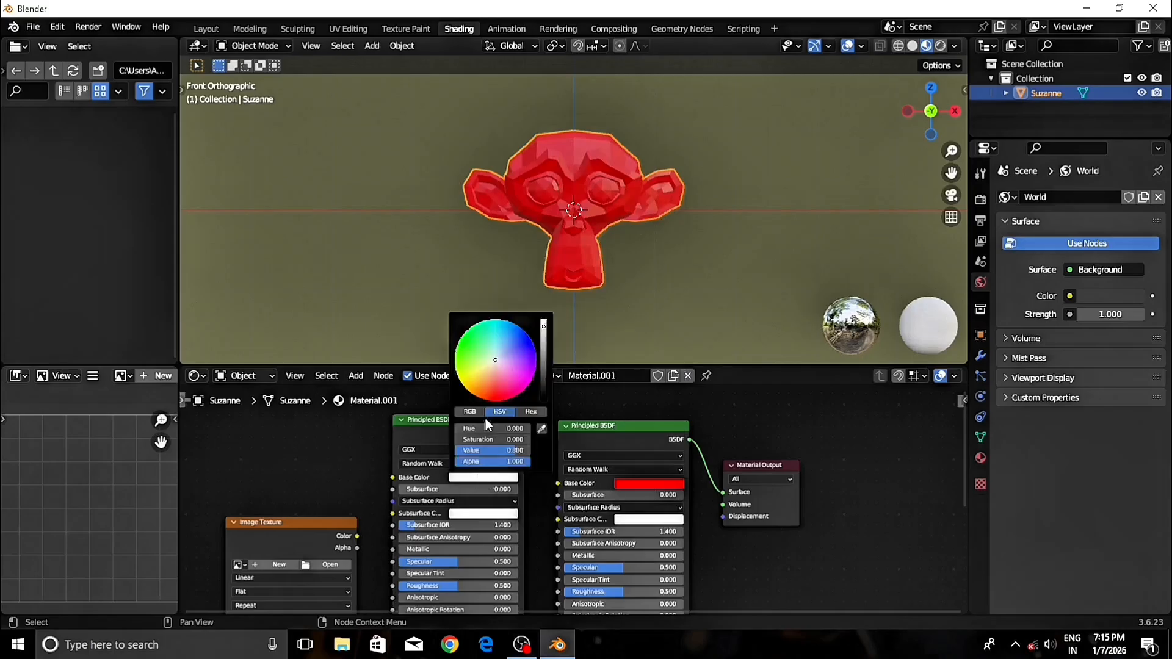
click(520, 338)
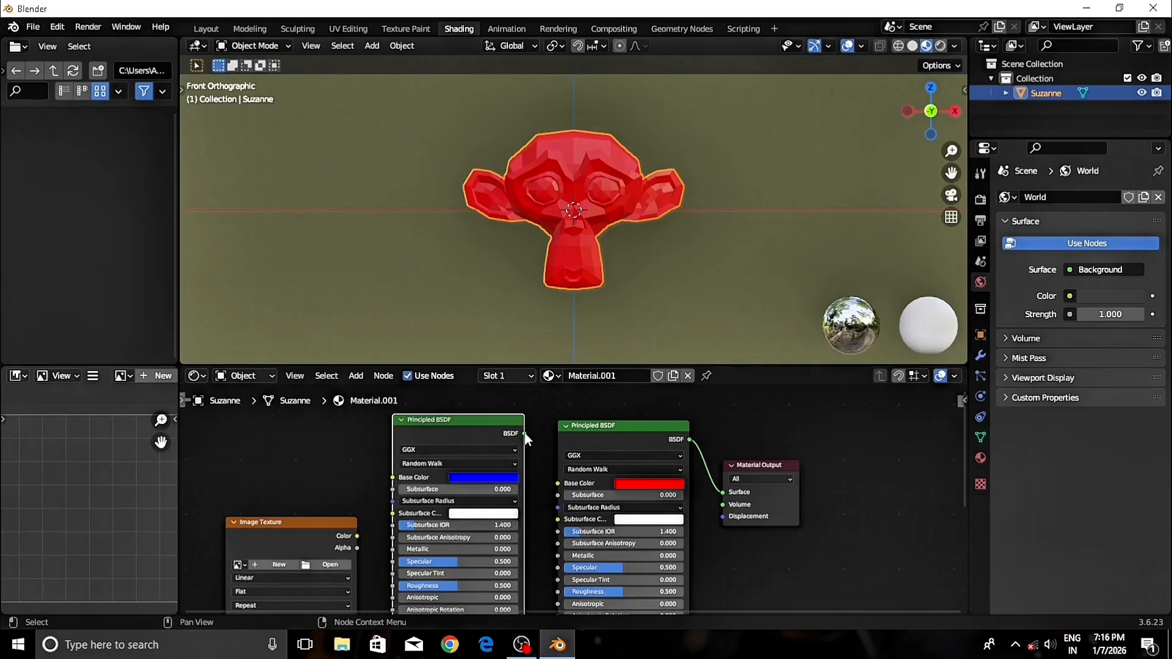
drag(523, 433, 546, 426)
drag(604, 463, 721, 492)
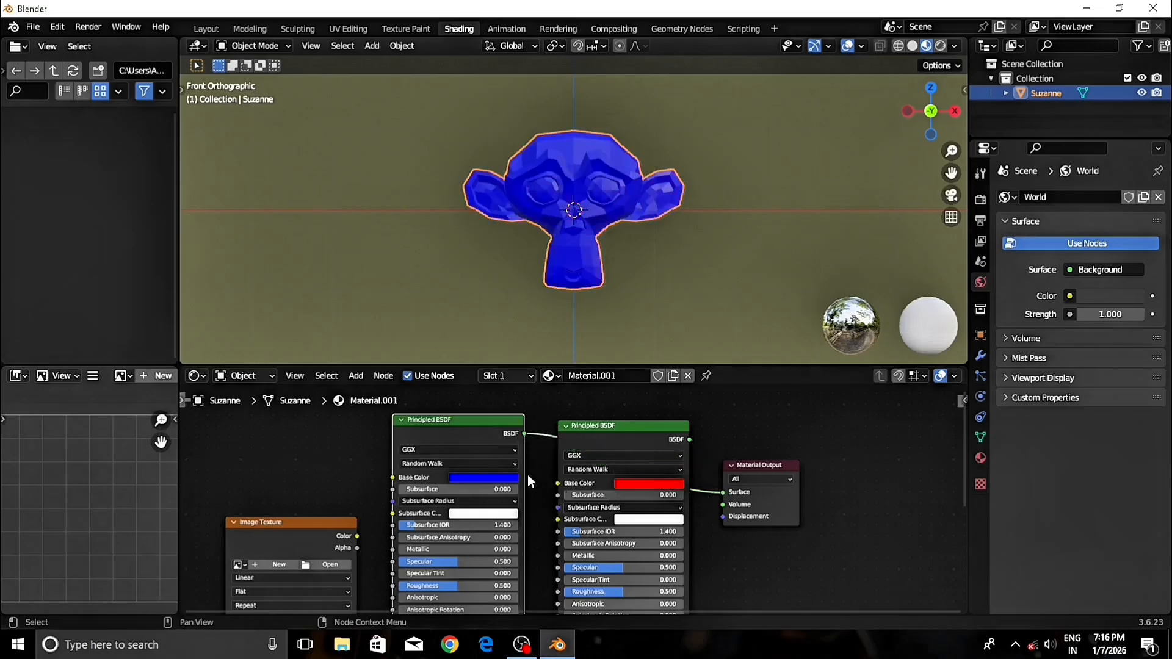
Step: Move the red Principled BSDF node down clear of the link, and move the Material Output node slightly higher
click(618, 437)
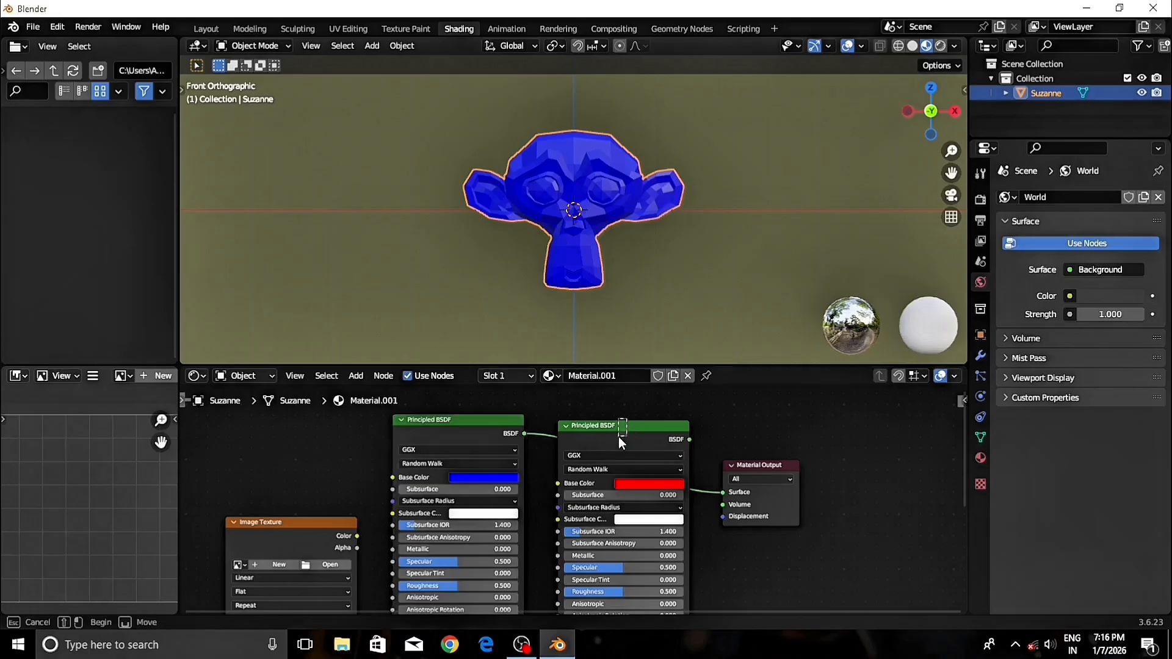
drag(622, 424, 621, 499)
click(732, 465)
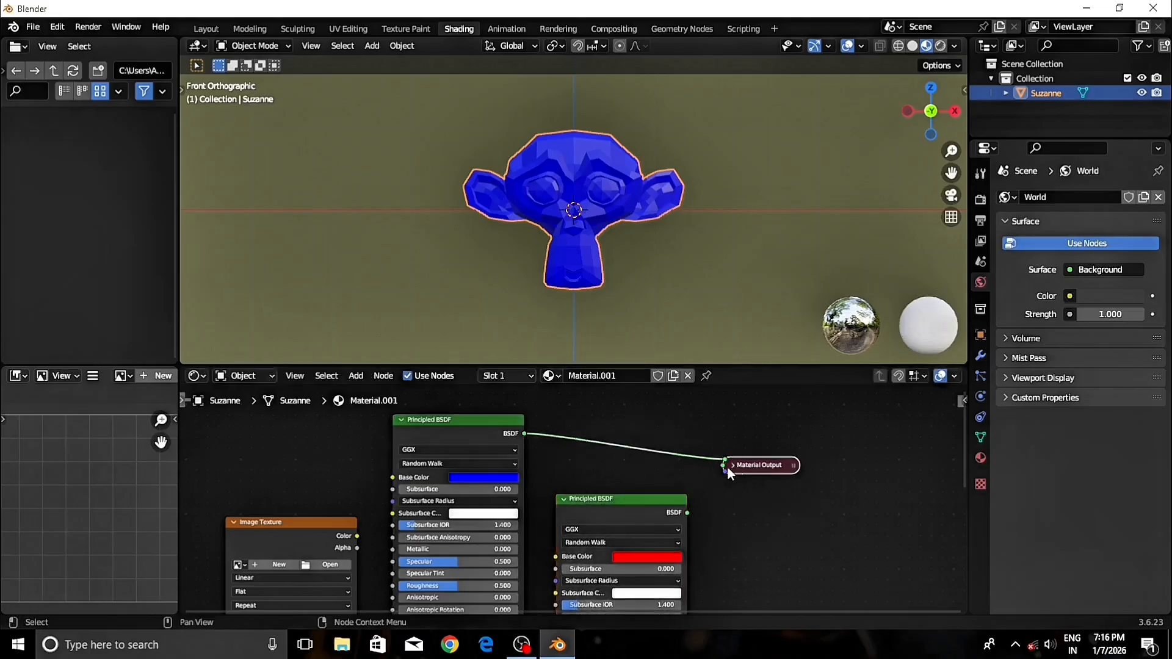
click(732, 465)
drag(743, 461, 756, 427)
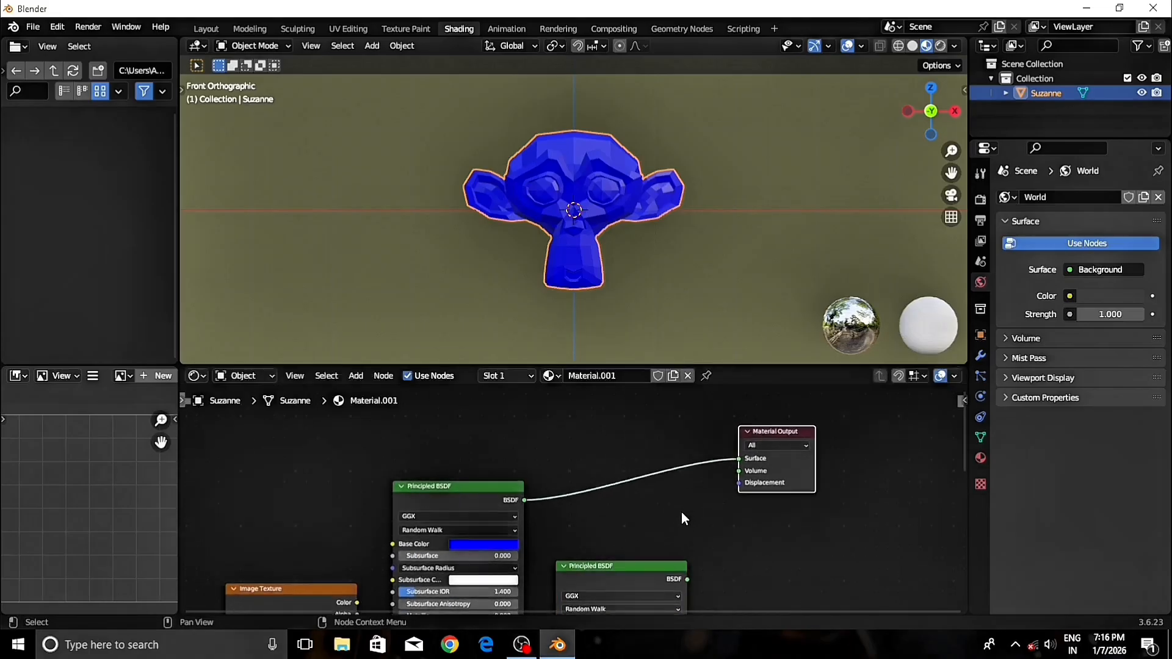
Step: Delete the disconnected red Principled BSDF node
middle_drag(682, 513, 672, 448)
click(643, 499)
key(x)
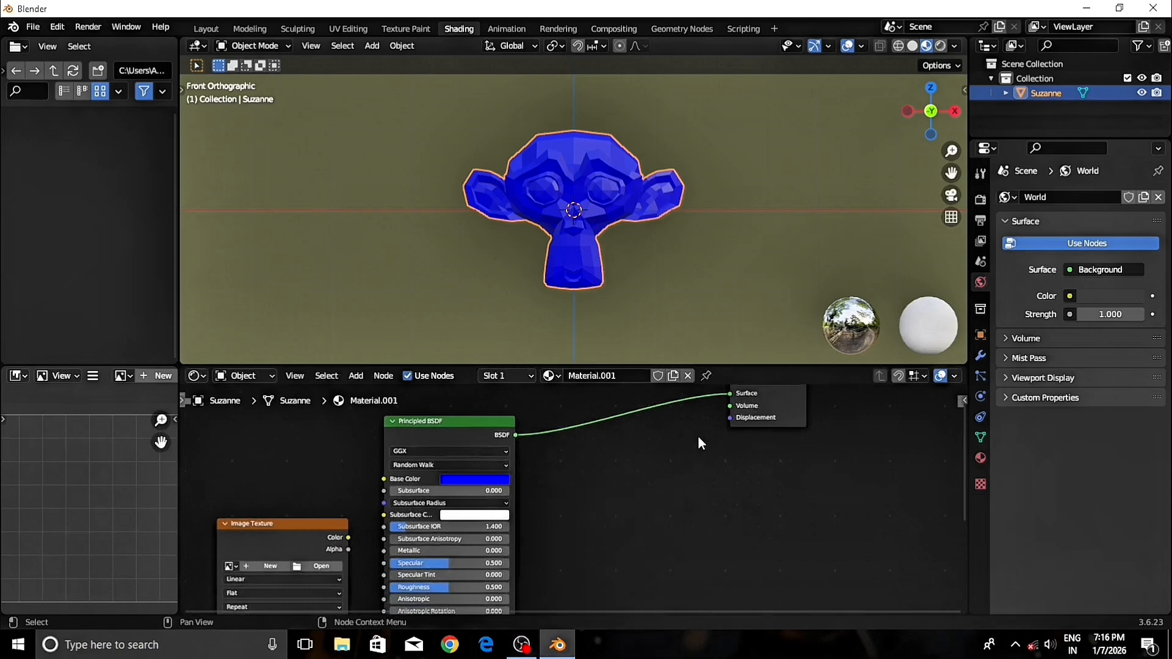
Step: Set the remaining Principled BSDF's Base Color to green, then connect the Image Texture's Color output to the Base Color input
click(496, 480)
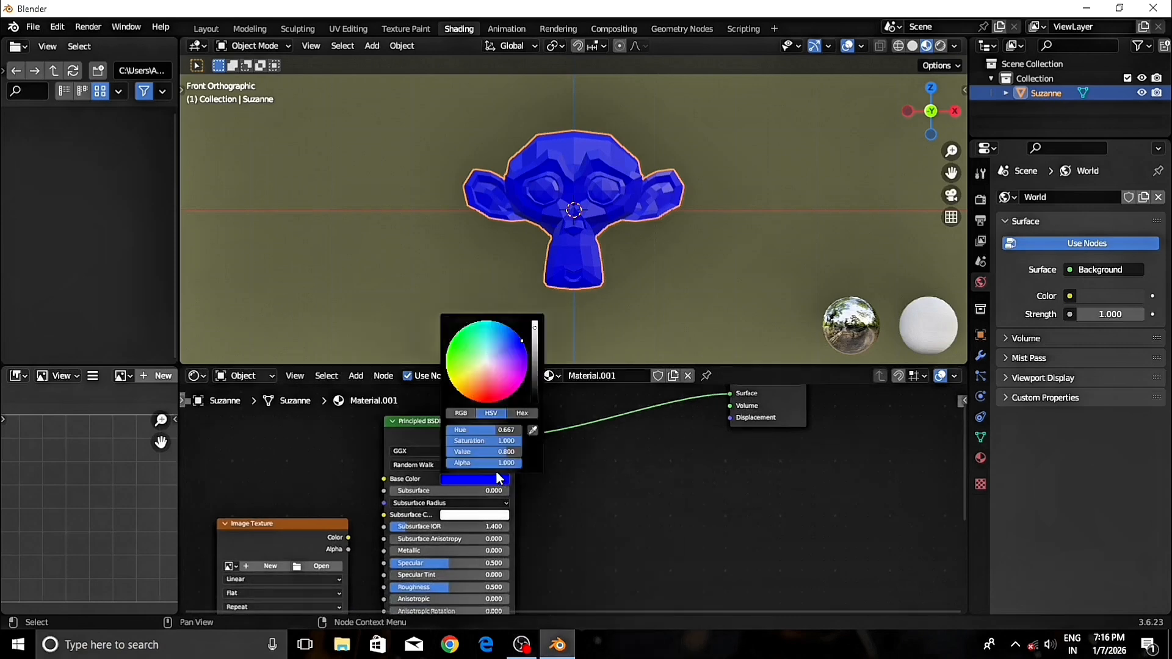
mouse_move(522, 342)
mouse_down()
mouse_move(464, 329)
mouse_move(453, 343)
mouse_move(462, 328)
mouse_up()
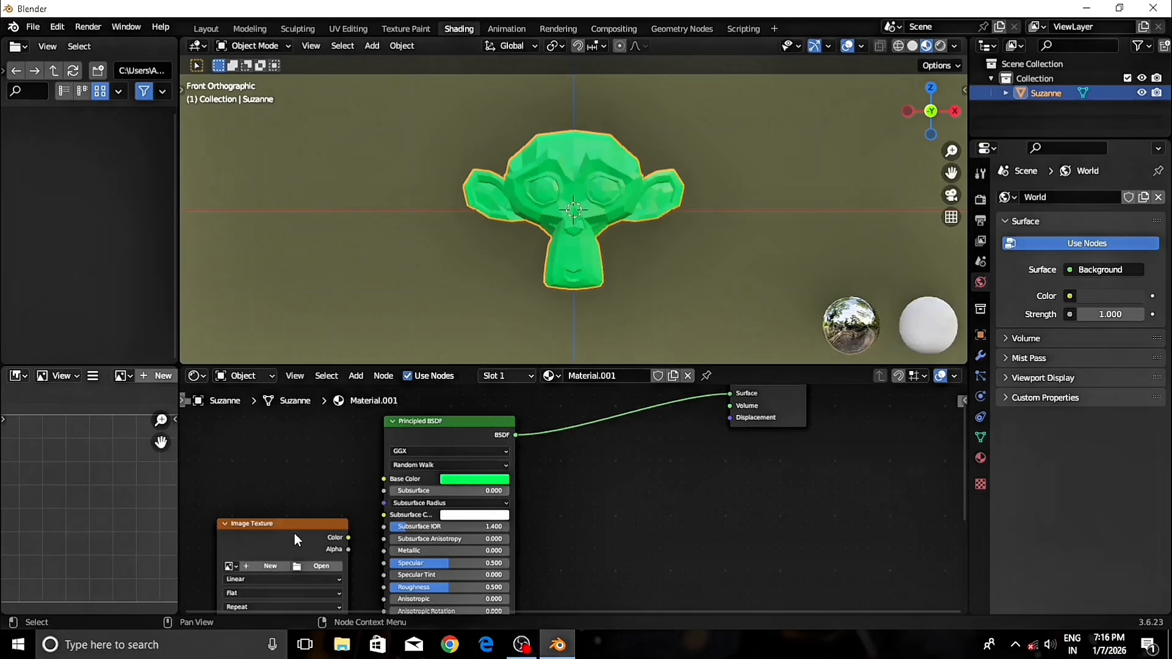
drag(295, 532, 383, 479)
Step: Arrange the Image Texture, Principled BSDF and Material Output nodes in a compact row in signal order
drag(459, 421, 550, 439)
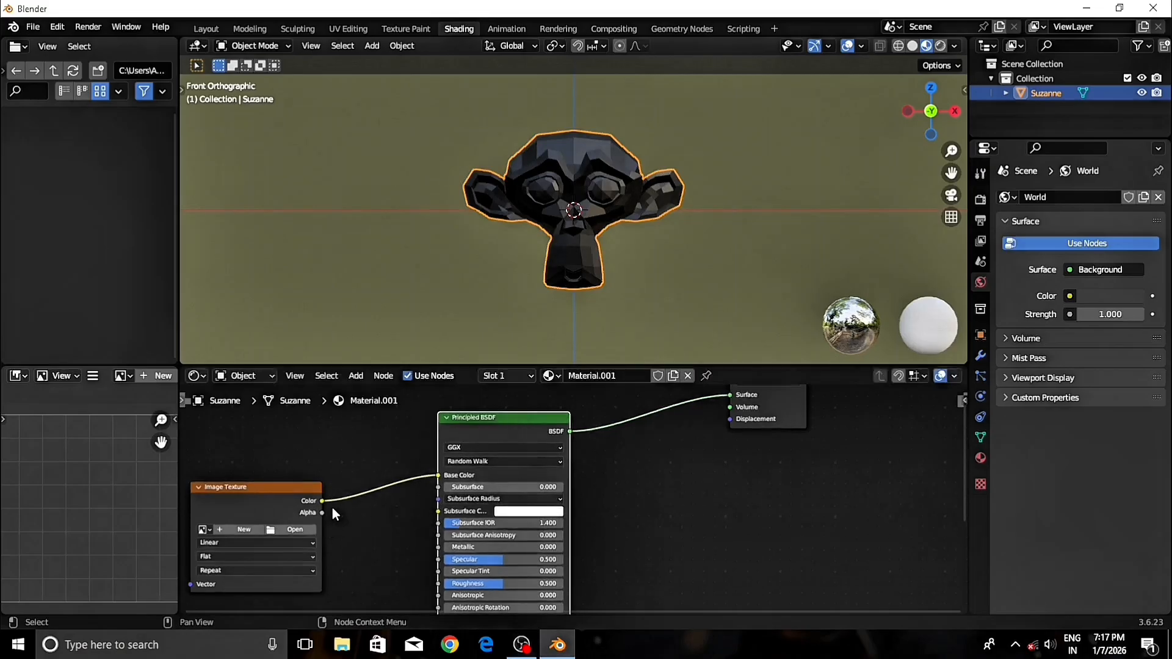
drag(293, 486, 336, 423)
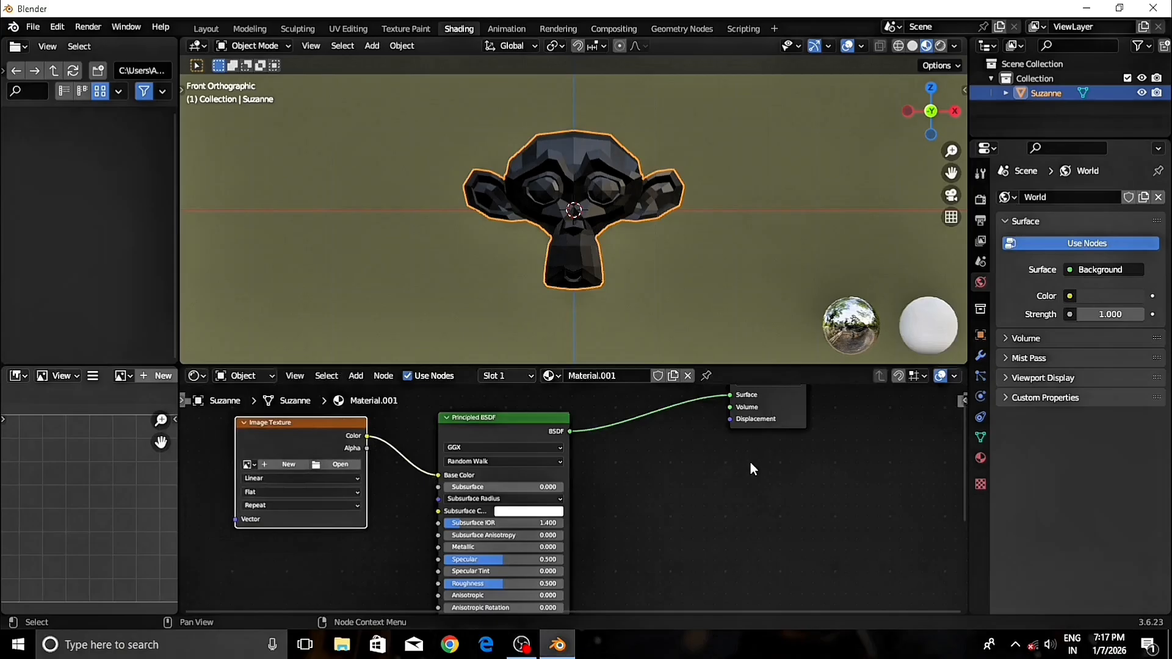
scroll(750, 462, down, 1)
drag(760, 385, 683, 465)
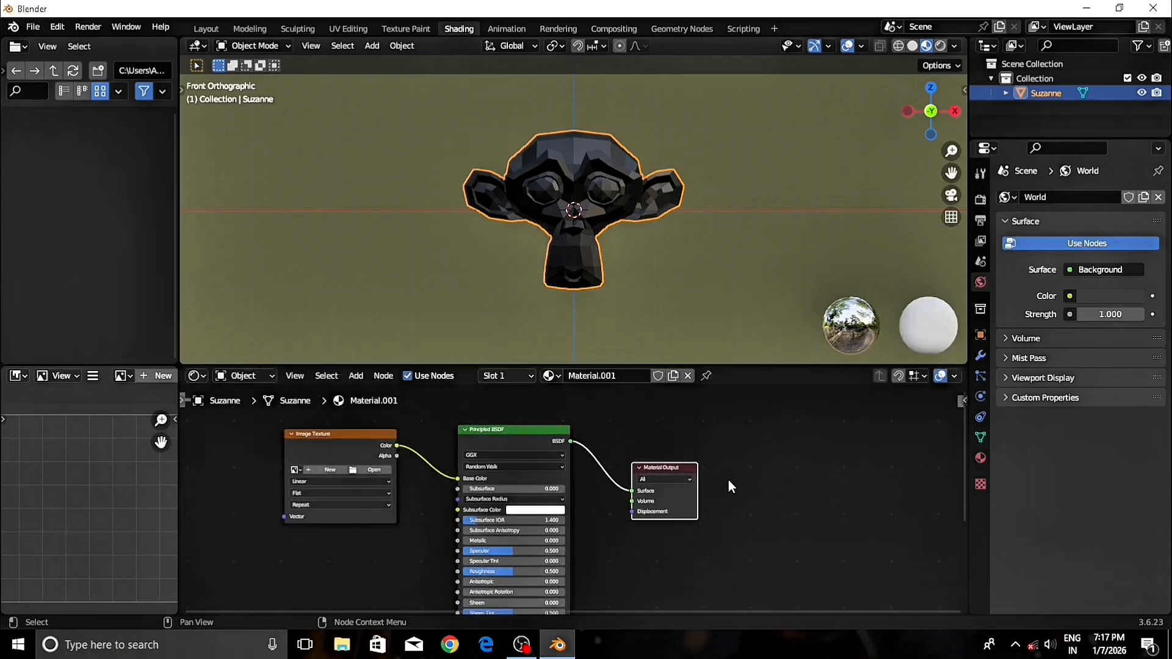
scroll(746, 484, up, 1)
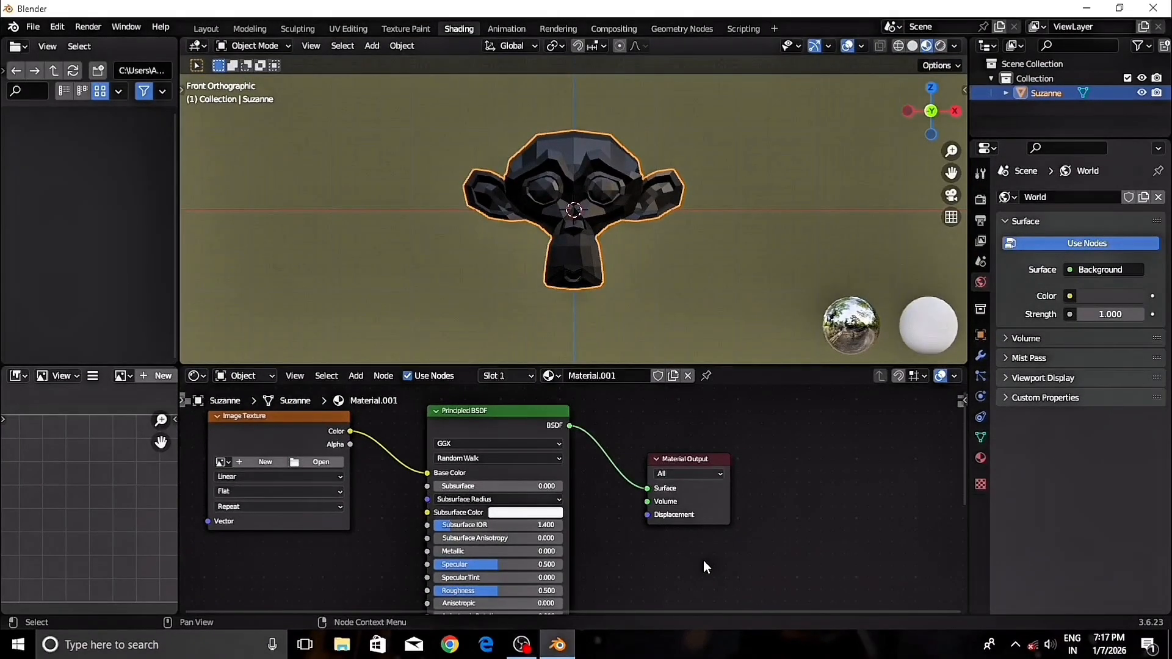
Step: Load W2MDyeo0zkf.png from within the Downloads folder into the Image Texture node and inspect the textured monkey head
click(321, 462)
click(275, 264)
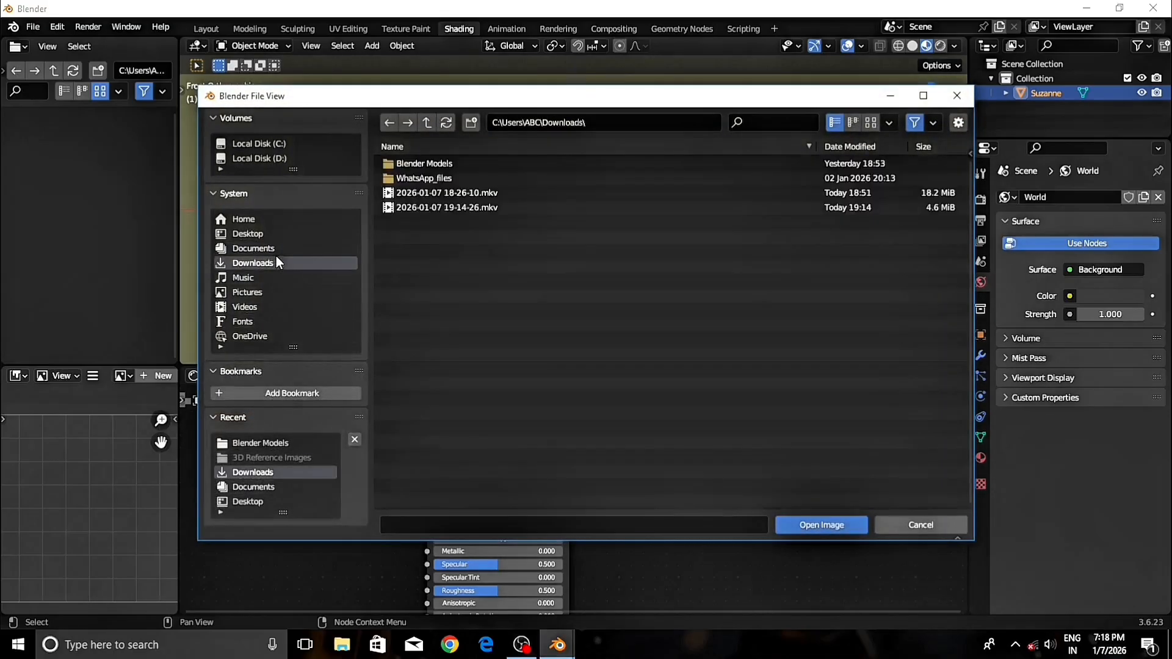
click(439, 177)
double_click(442, 174)
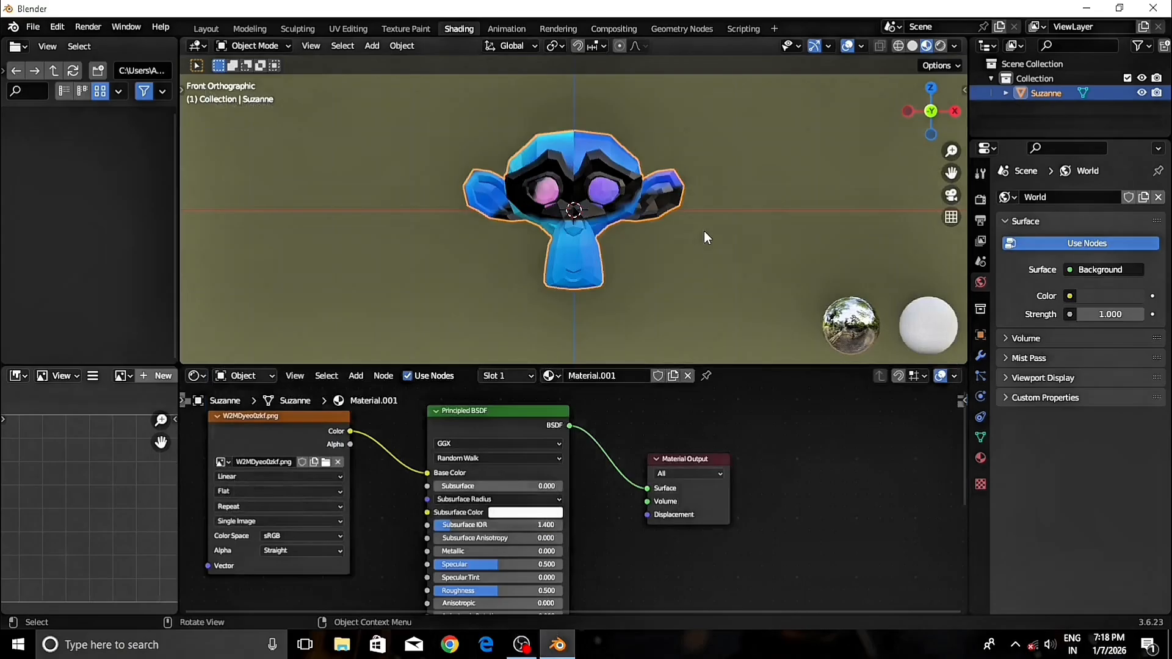
middle_drag(712, 219, 386, 221)
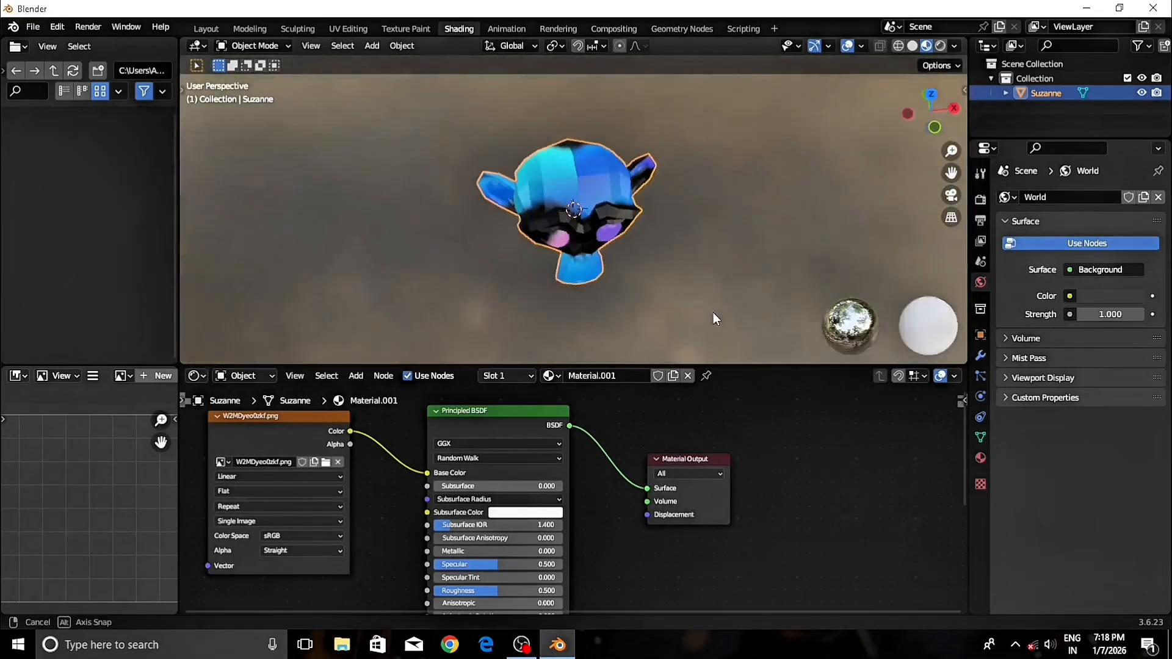
middle_drag(714, 319, 595, 199)
scroll(594, 199, up, 2)
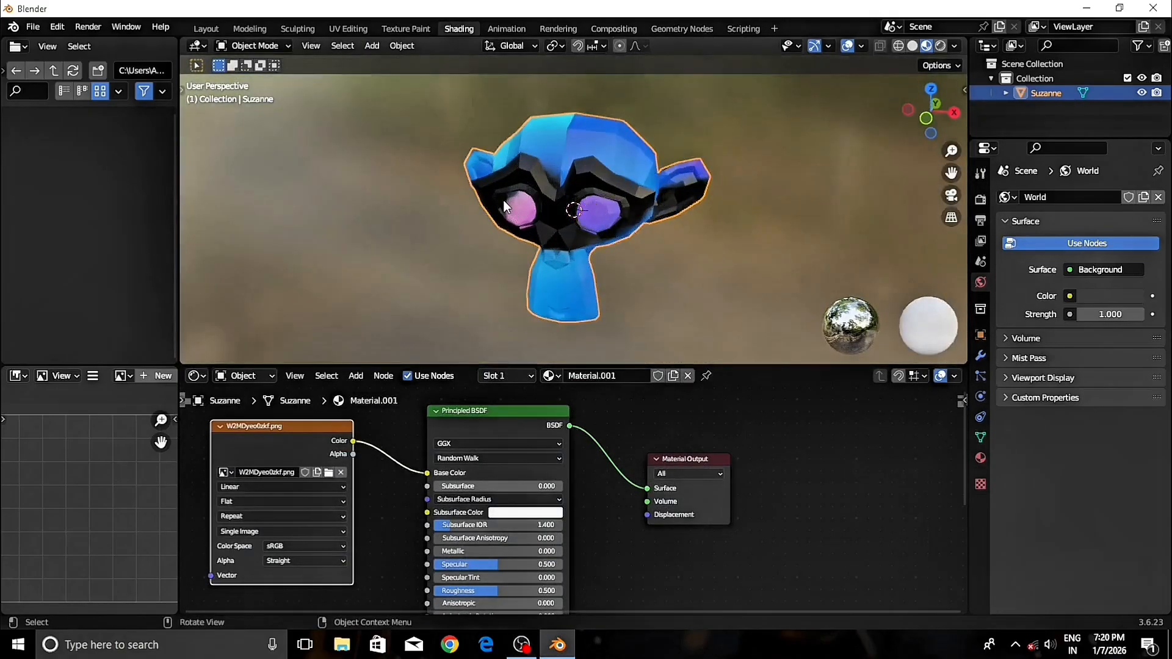
Step: Add a second material slot to the monkey head, create a new material in it and name it Eyes
click(981, 355)
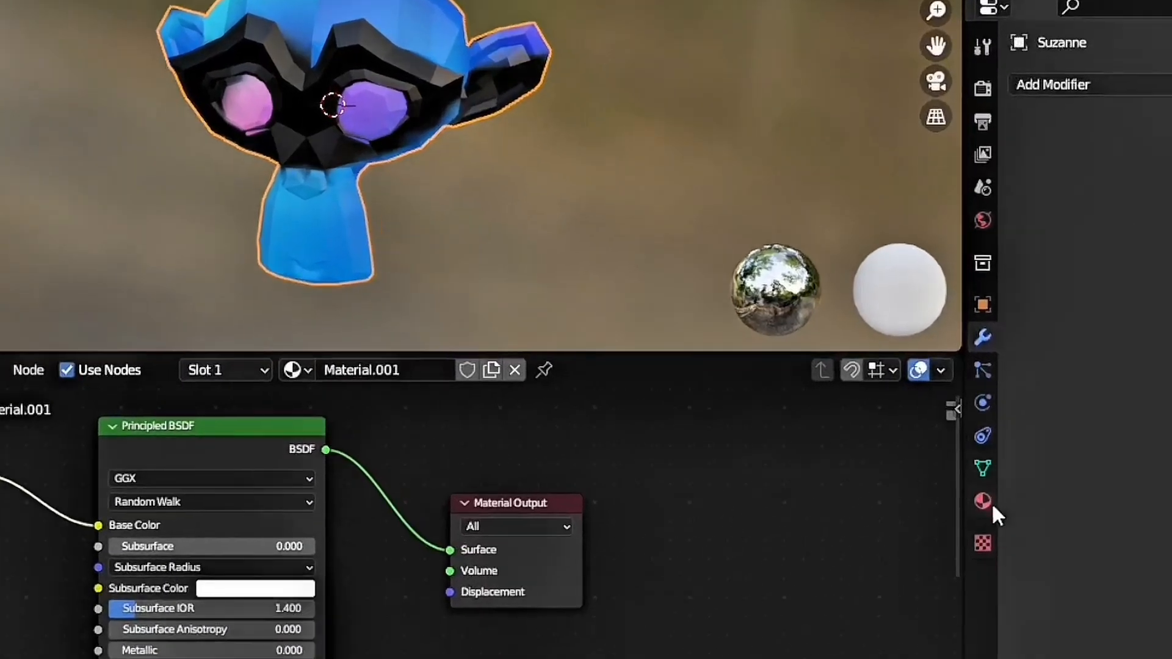
click(983, 501)
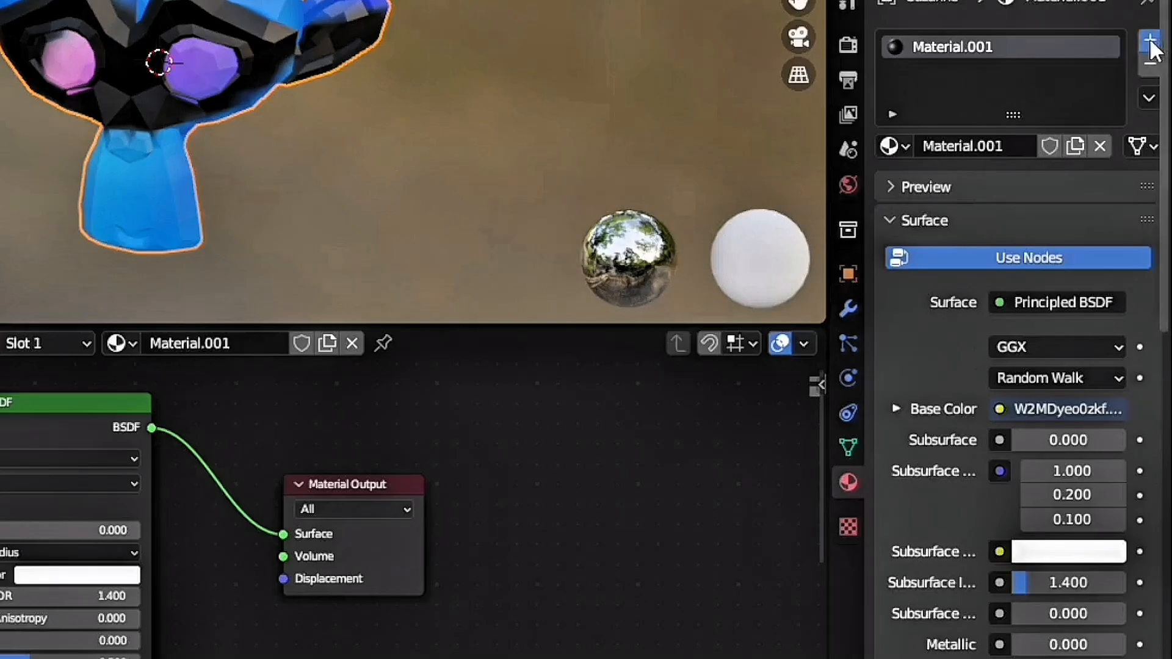
click(1150, 41)
click(1013, 195)
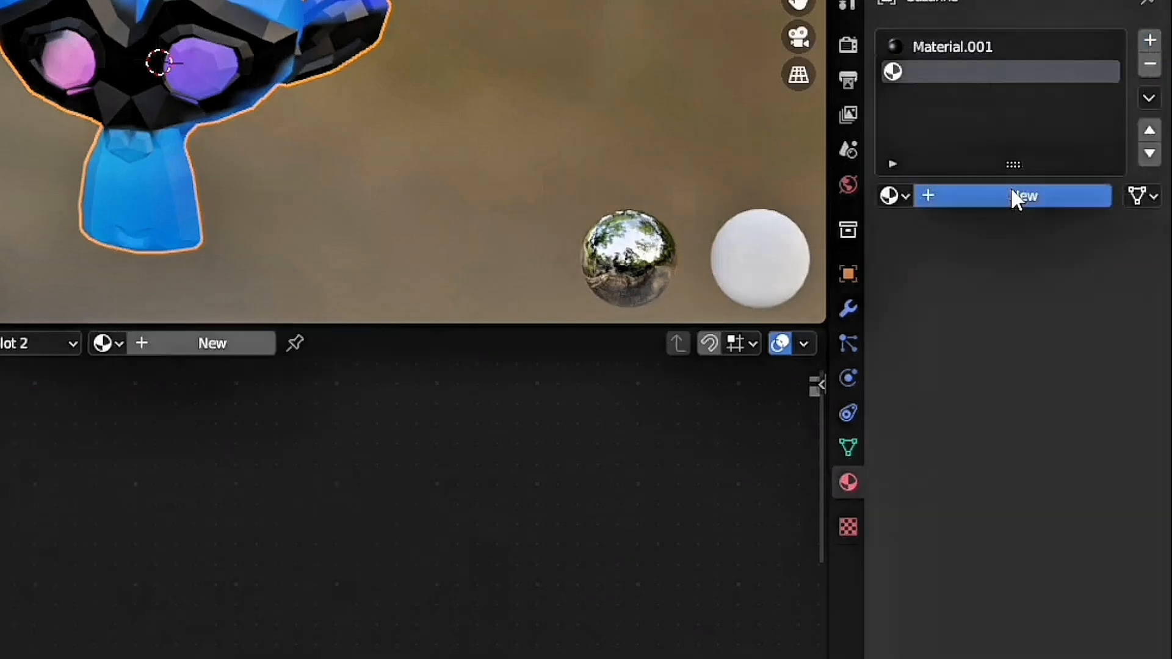
double_click(985, 72)
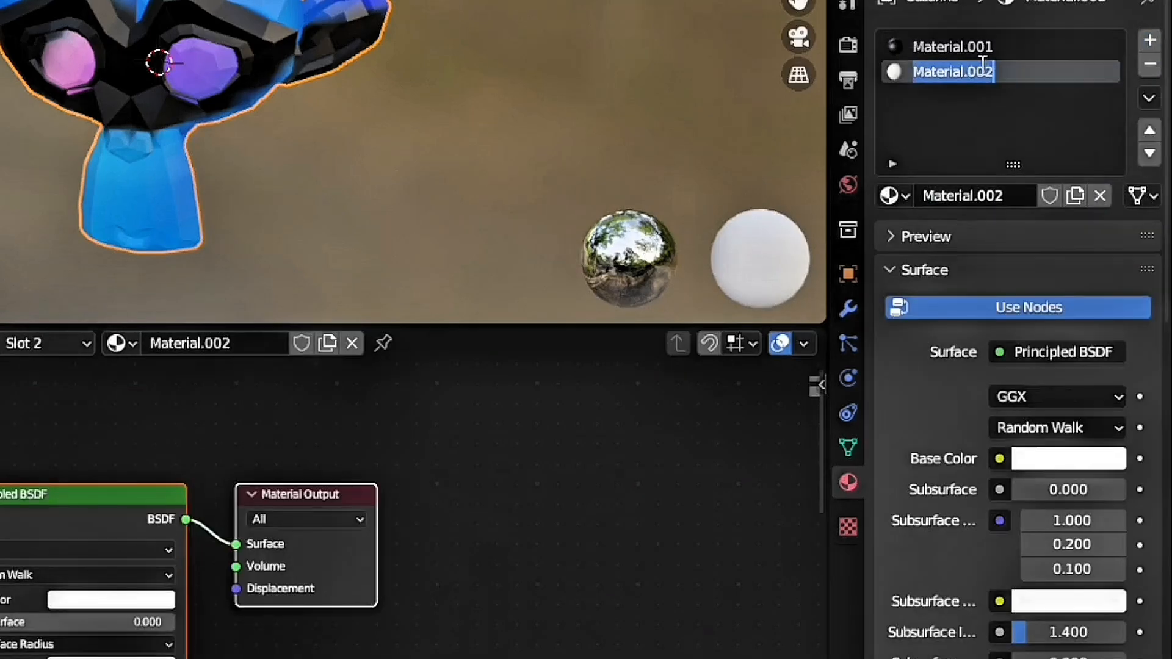
text(Eyes)
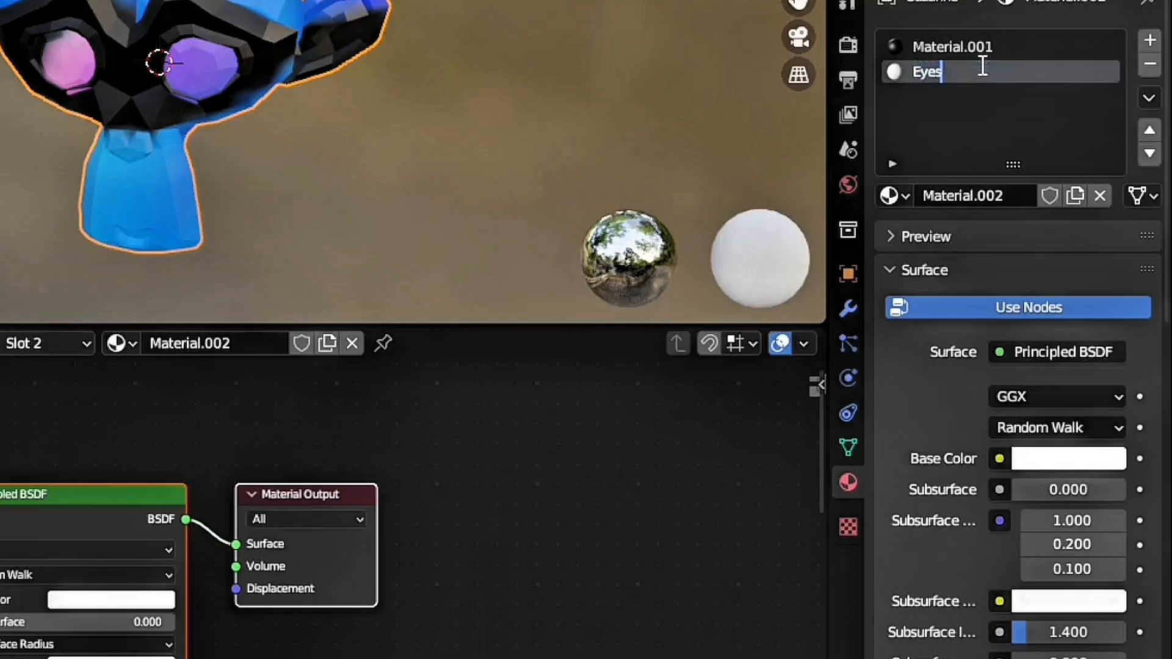
key(Return)
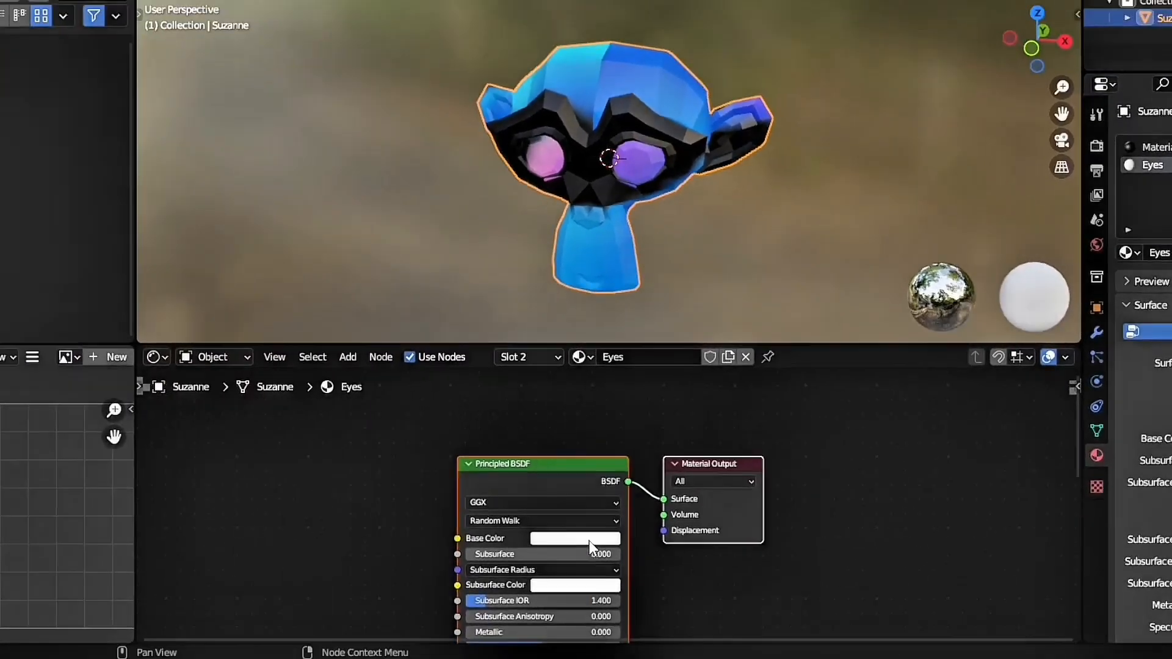
Step: Set the Eyes material's Base Color to red, and compare its node tree with Material.001's, ending on the Eyes slot
click(588, 540)
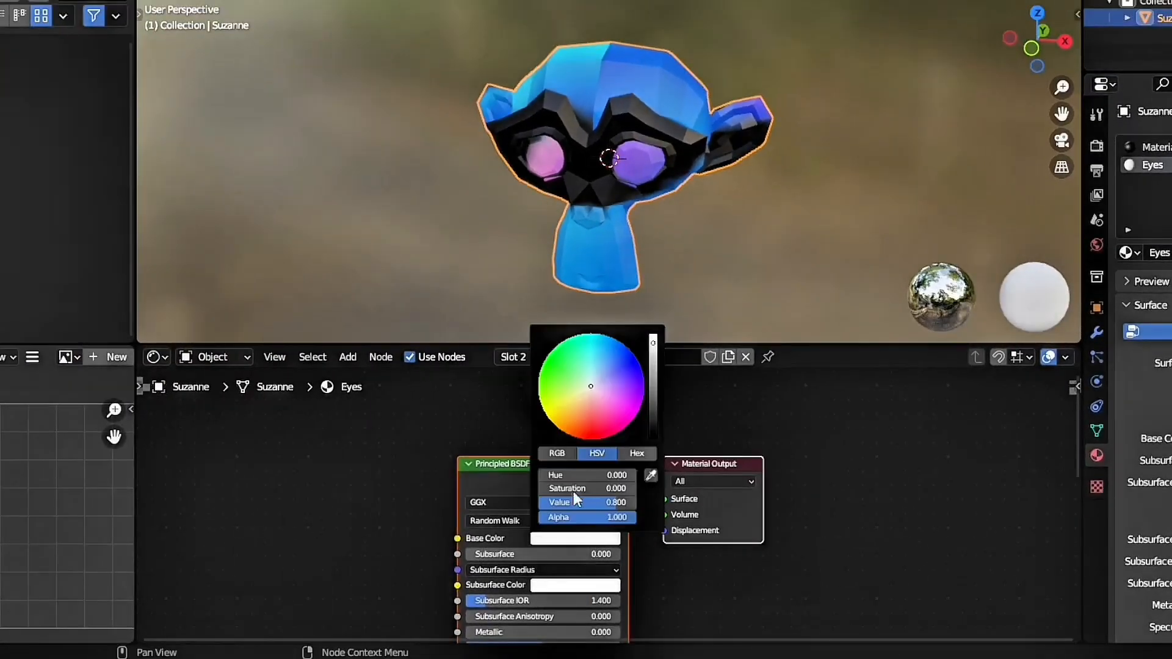
click(591, 435)
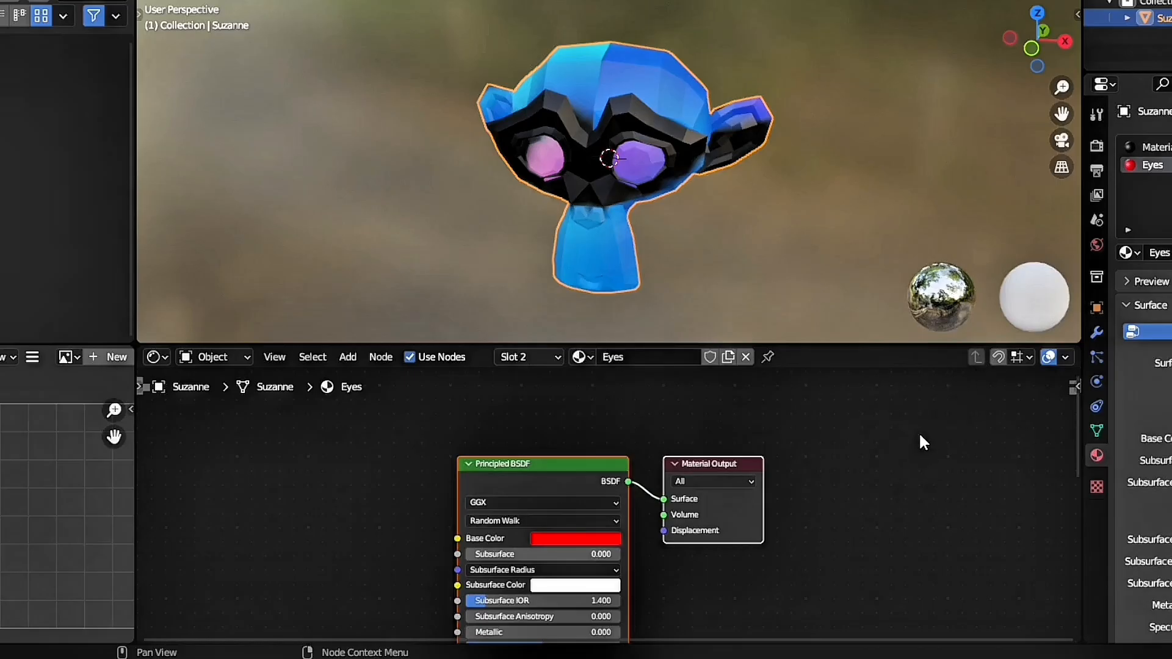
click(1143, 148)
click(1154, 164)
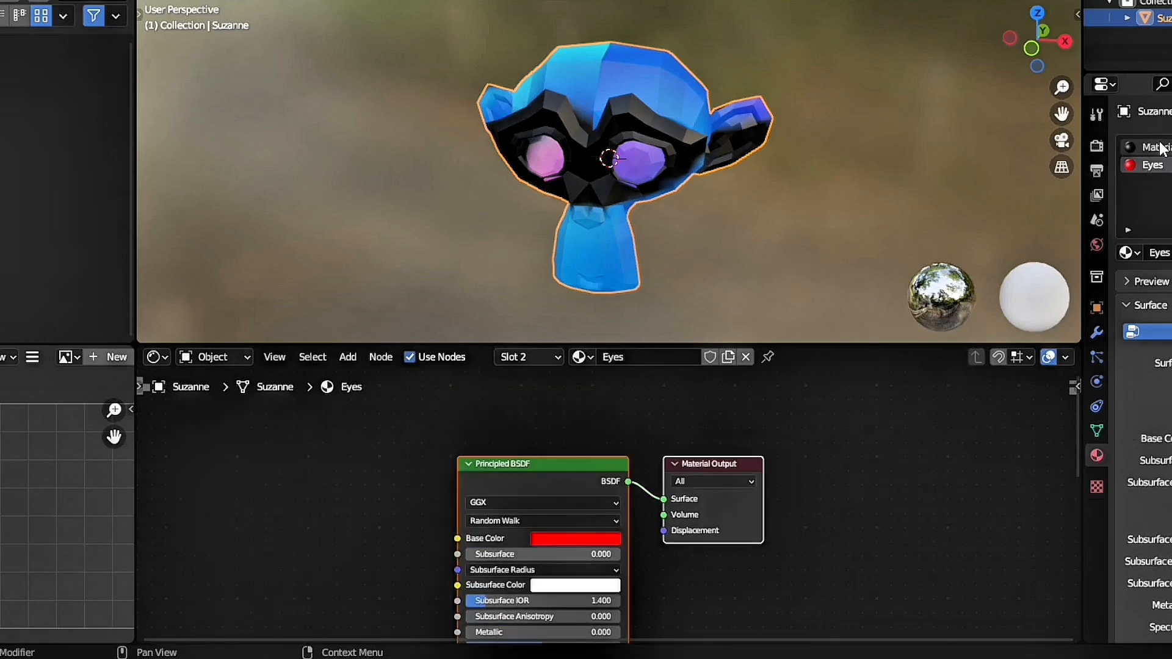
click(1160, 148)
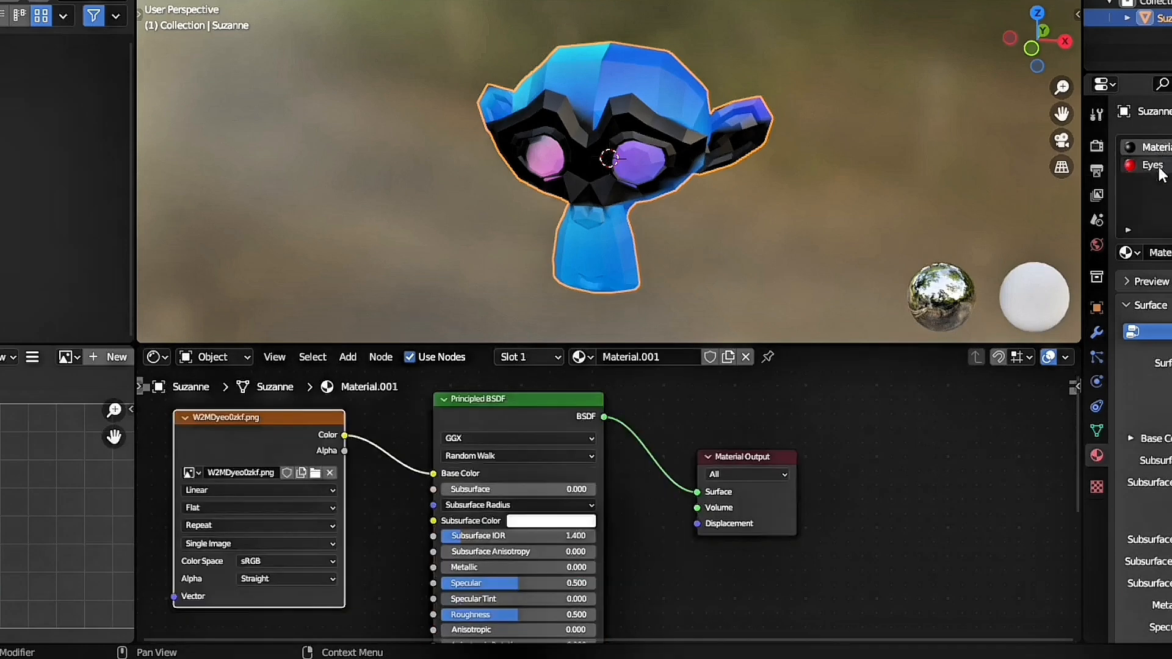
click(1153, 165)
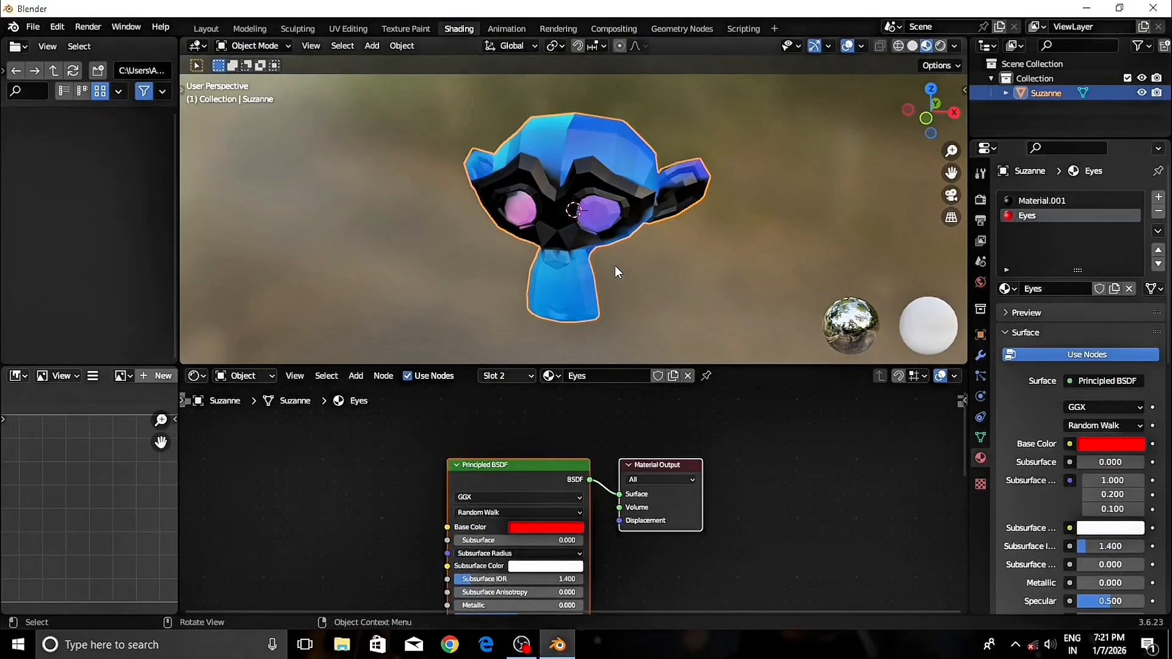
Step: Enter Edit Mode on the monkey head and switch to face selection
scroll(342, 207, up, 1)
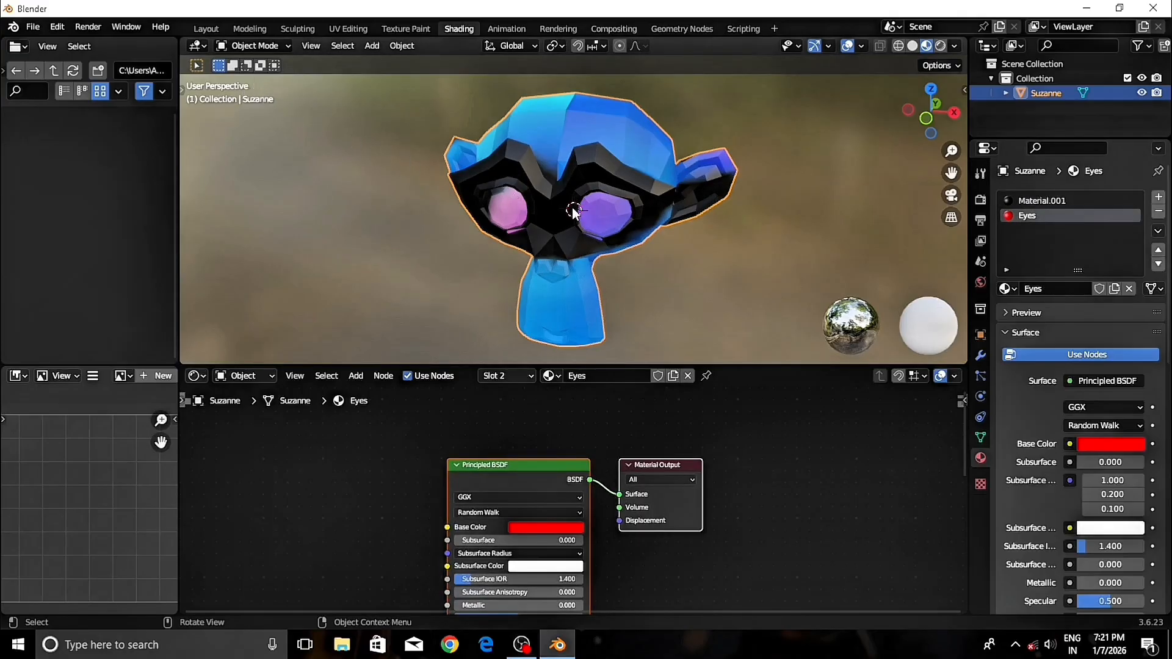
key(Tab)
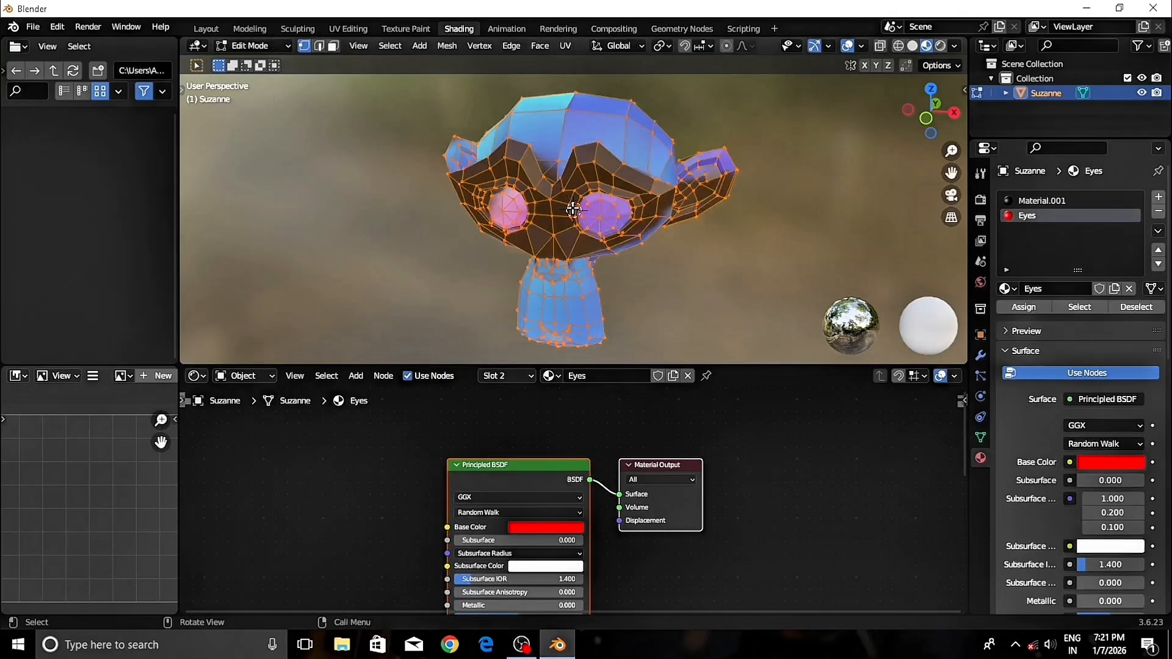
click(334, 49)
scroll(675, 289, up, 4)
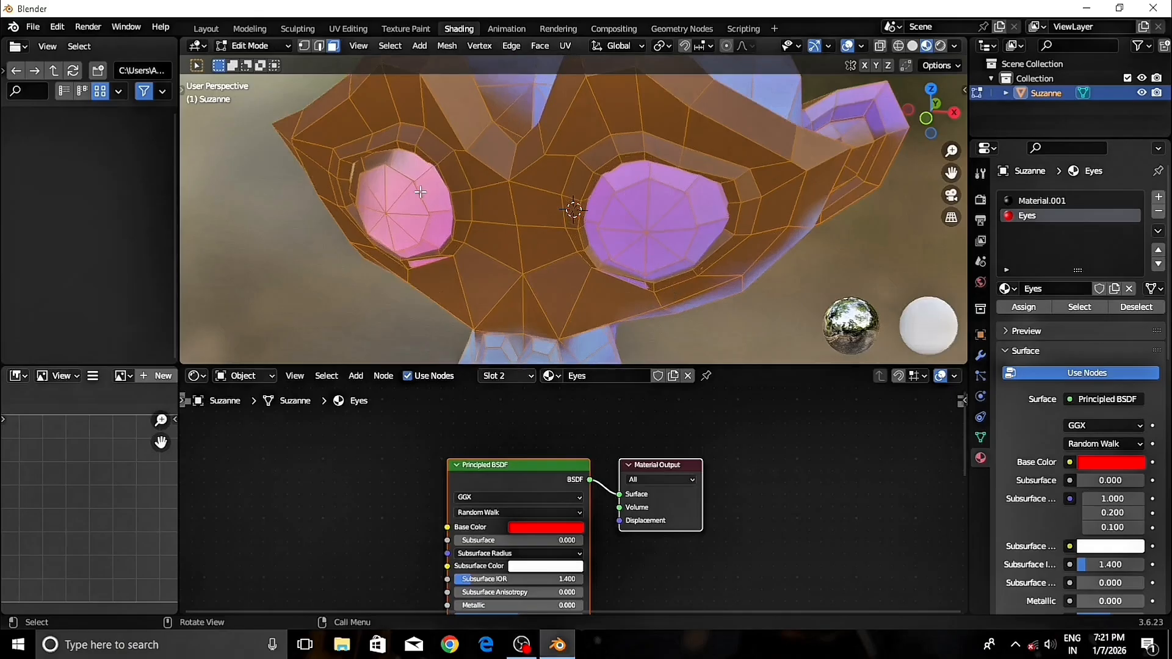
Step: Select all the faces of the purple eyeball on the monkey's +X side, both inner and outer rings
click(633, 198)
shift+click(632, 176)
shift+click(661, 198)
shift+click(678, 177)
shift+click(680, 214)
shift+click(707, 204)
shift+click(702, 240)
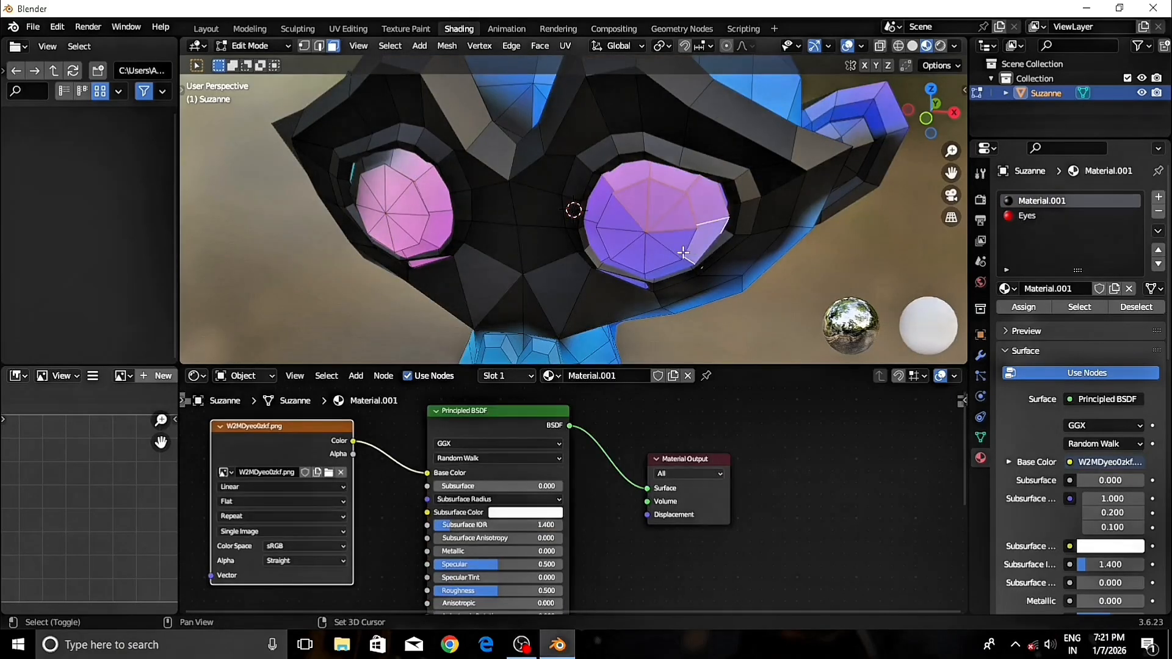
shift+click(683, 251)
shift+click(667, 270)
shift+click(637, 258)
shift+click(654, 256)
shift+click(621, 269)
shift+click(596, 245)
shift+click(612, 239)
shift+click(616, 218)
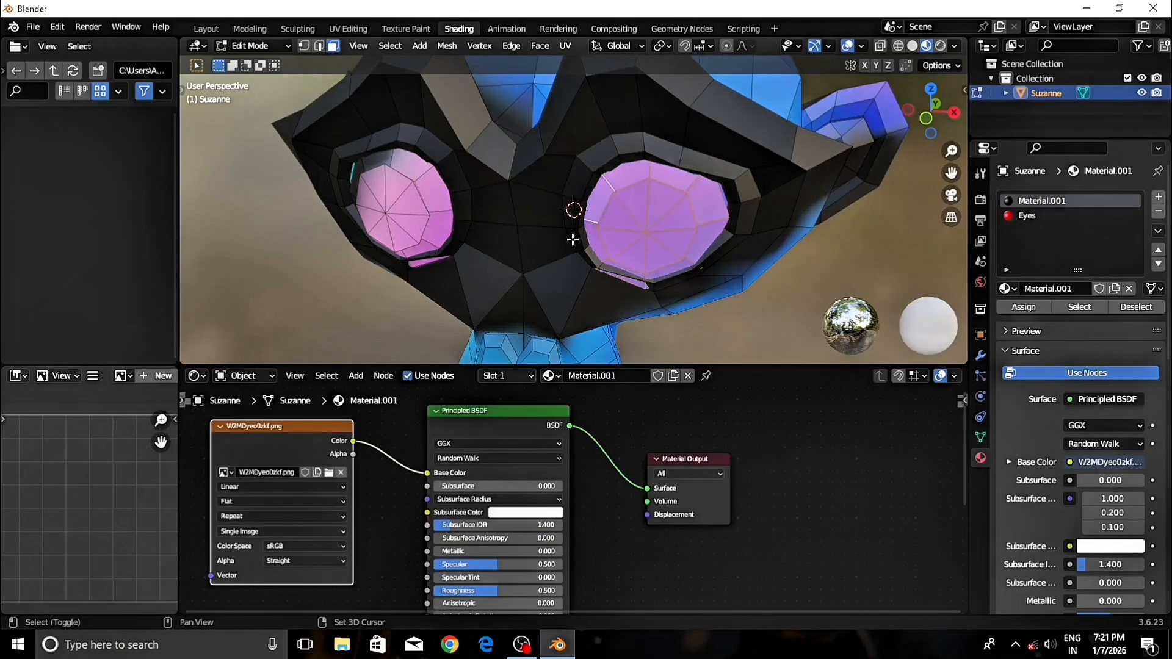
Step: Add all the faces of the eyeball on the monkey's -X side, both outer and inner rings, to the current face selection
middle_drag(508, 256, 578, 243)
shift+click(544, 241)
shift+click(508, 215)
shift+click(507, 173)
shift+click(544, 143)
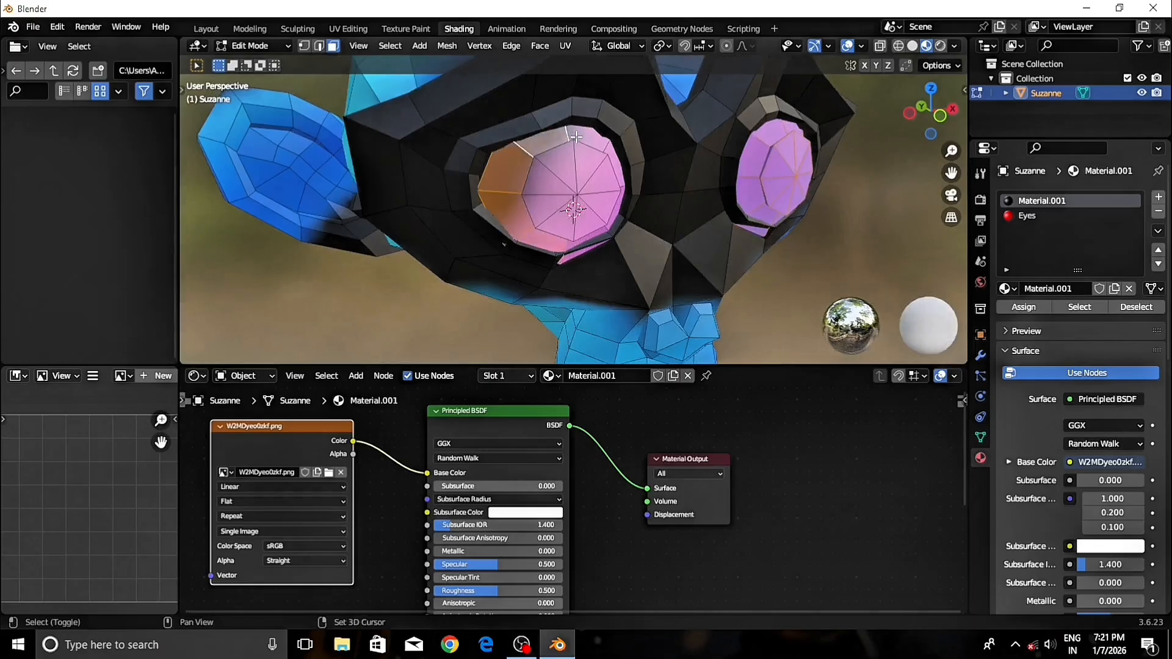
shift+click(588, 136)
shift+click(615, 163)
shift+click(618, 210)
shift+click(596, 237)
shift+click(585, 224)
shift+click(560, 223)
shift+click(603, 178)
shift+click(561, 164)
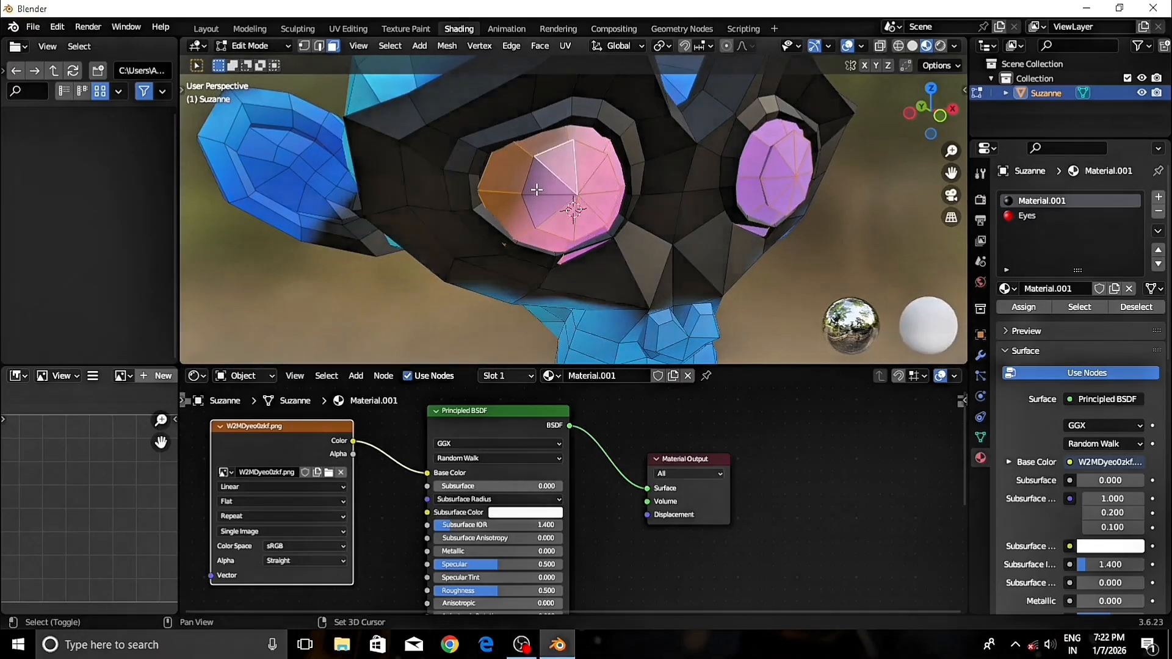
shift+click(537, 190)
shift+click(534, 211)
shift+click(609, 223)
shift+click(609, 225)
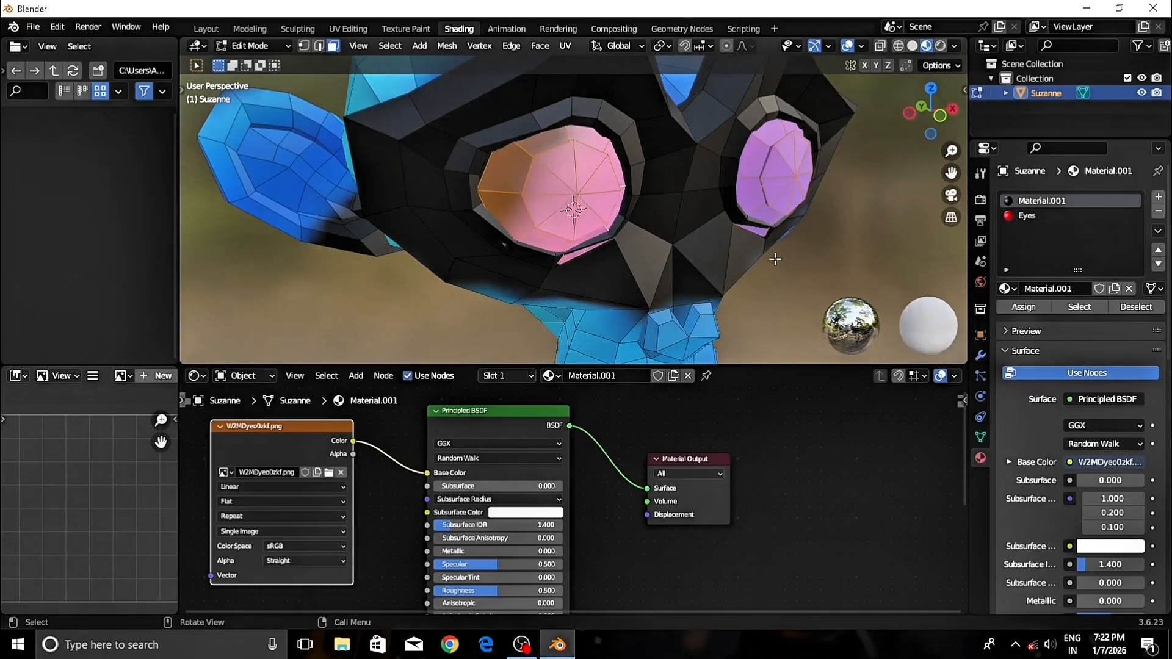
Step: Assign the Eyes material to the selected faces of both eyeballs
middle_drag(775, 259, 741, 265)
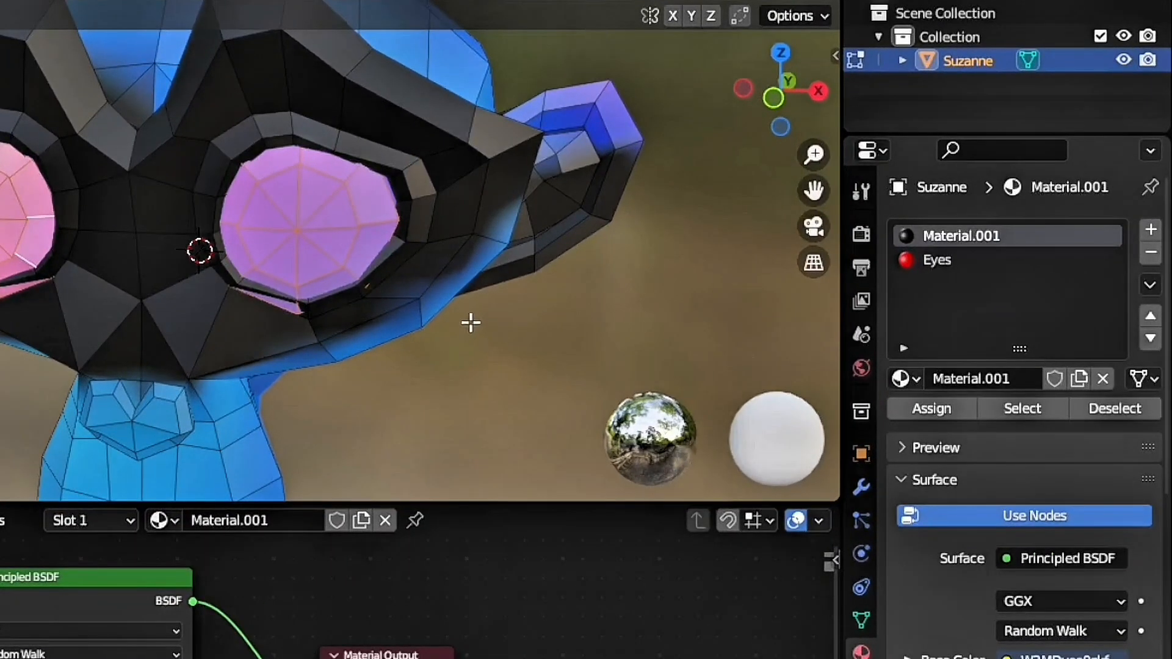
click(914, 262)
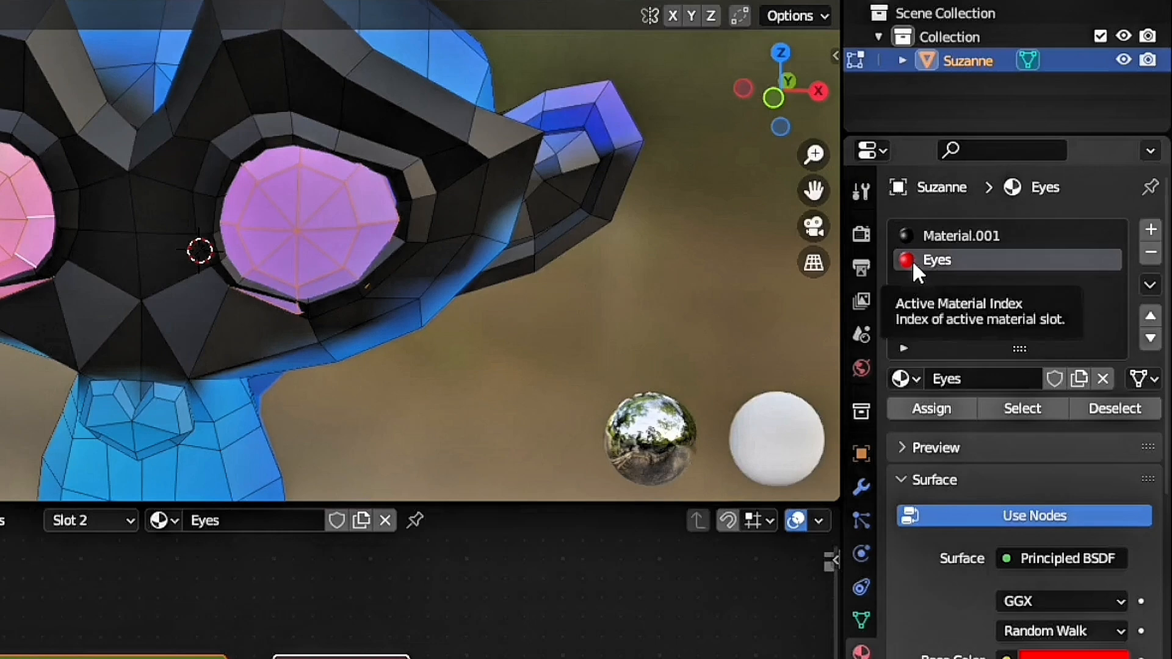
click(929, 404)
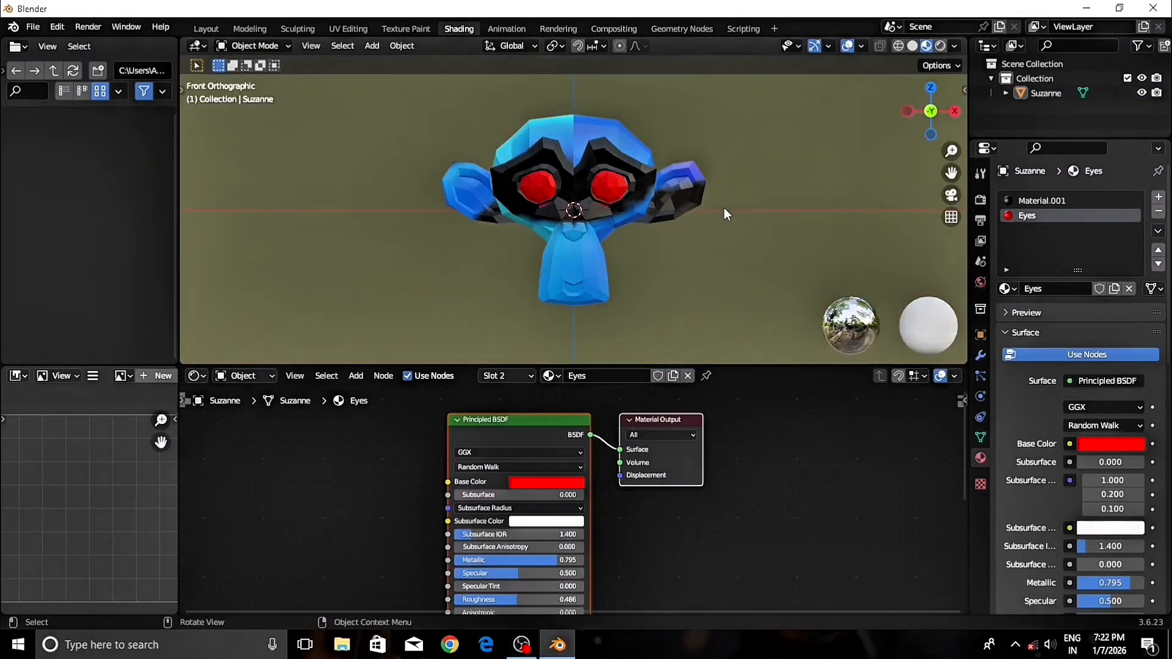
middle_drag(724, 208, 555, 211)
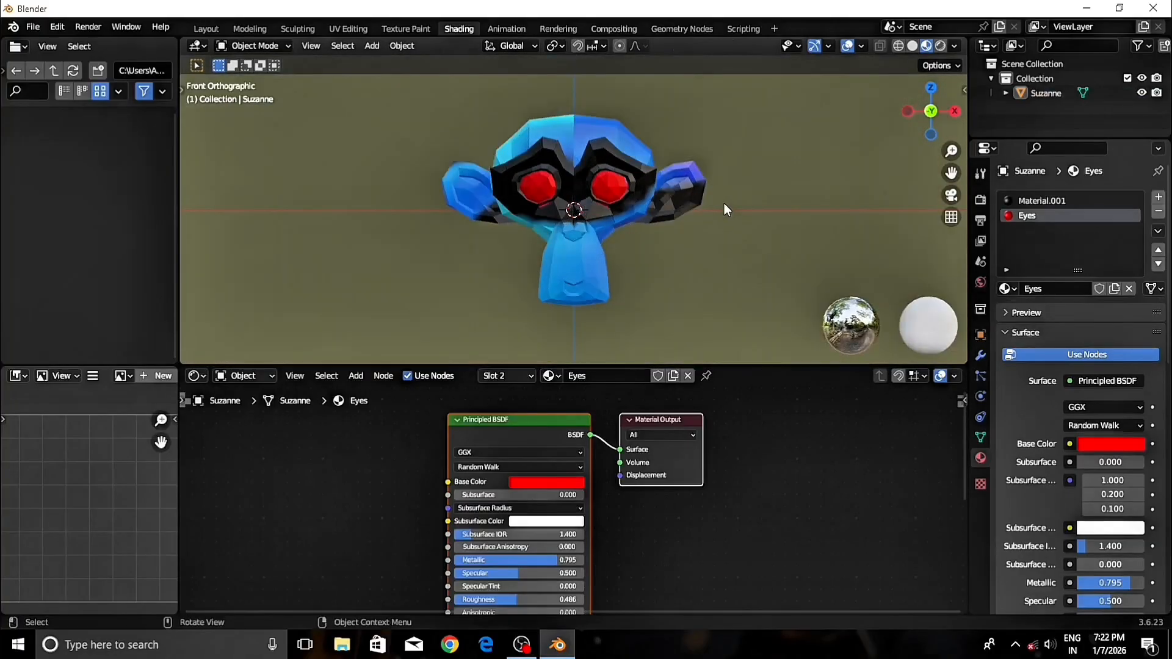
middle_drag(724, 209, 398, 278)
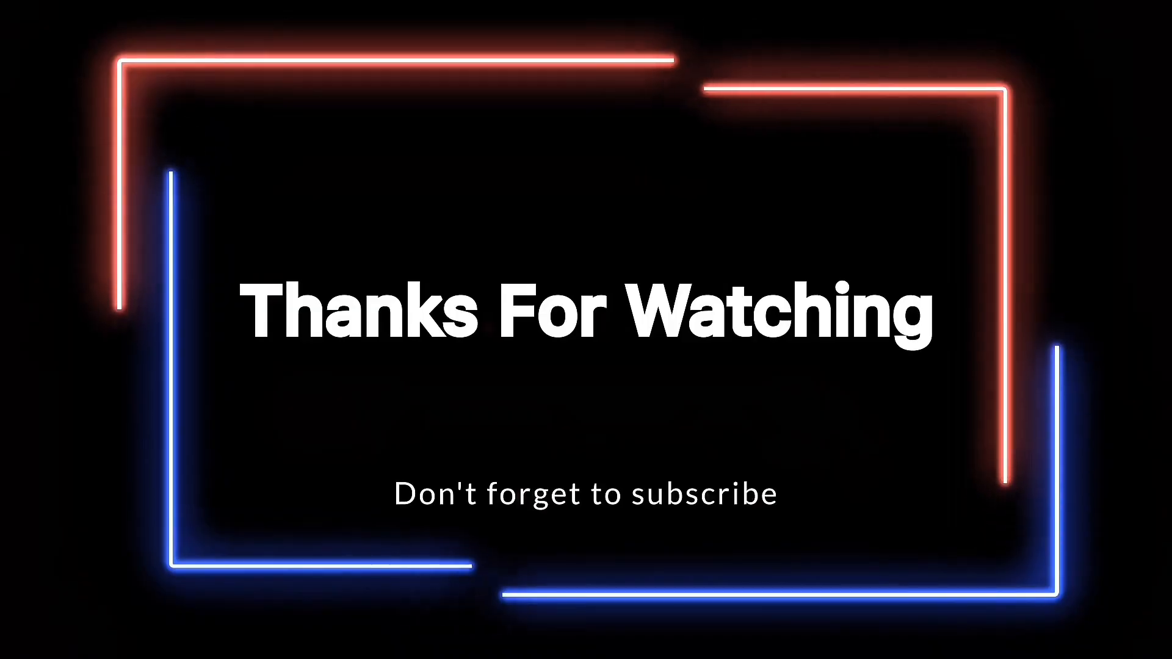